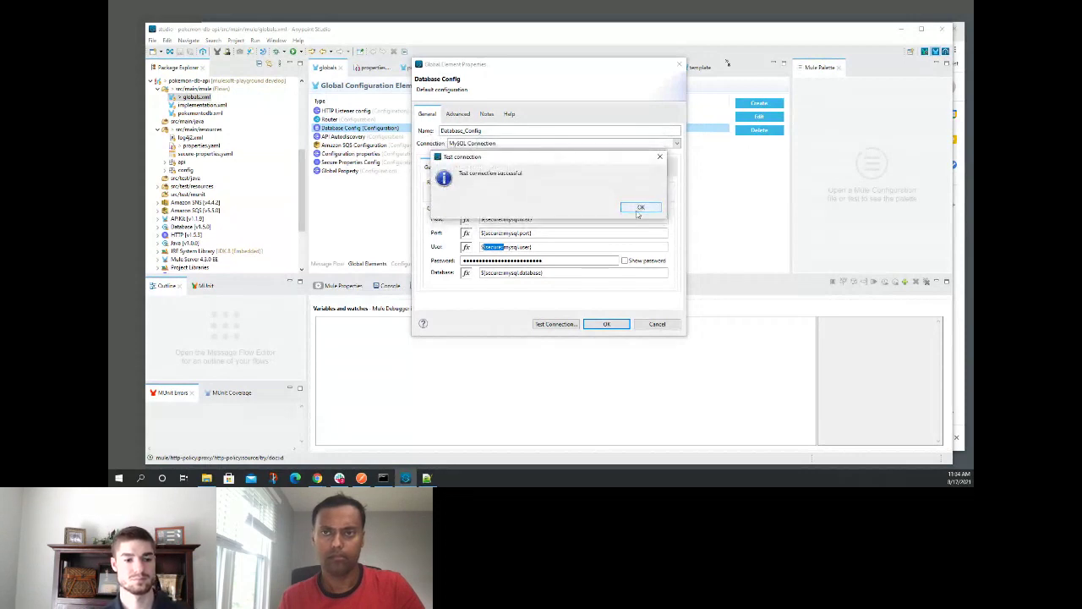
# - Dismiss the successful connection test and save Database_Config, returning to Global Configuration Elements
pyautogui.click(640, 207)
pyautogui.click(606, 323)
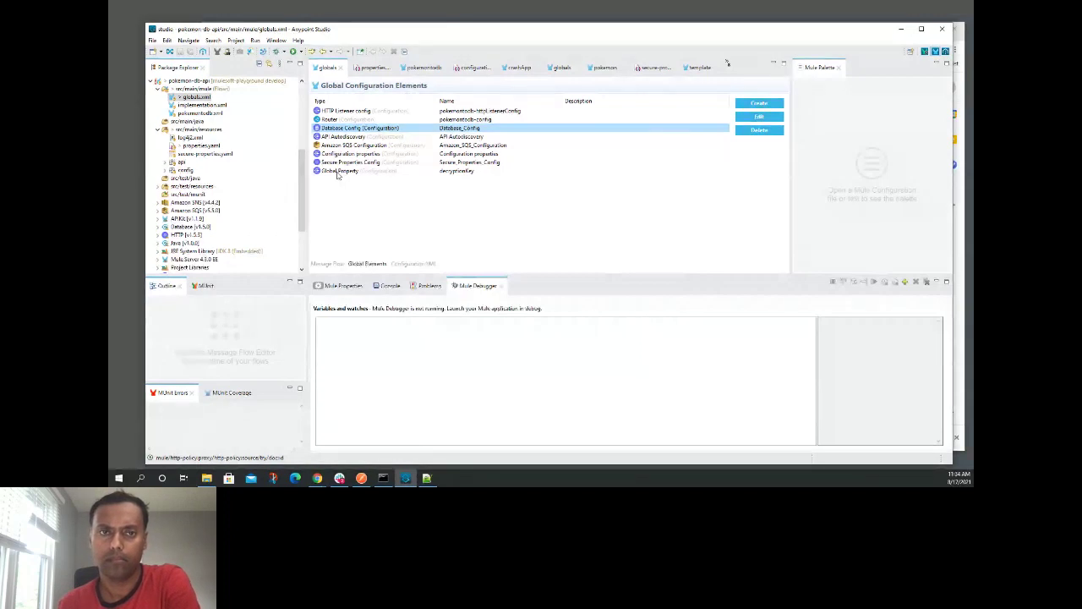
# - Open secure-properties.yaml to check its encrypted values, then glance at Runtime Manager's applications list
pyautogui.click(207, 153)
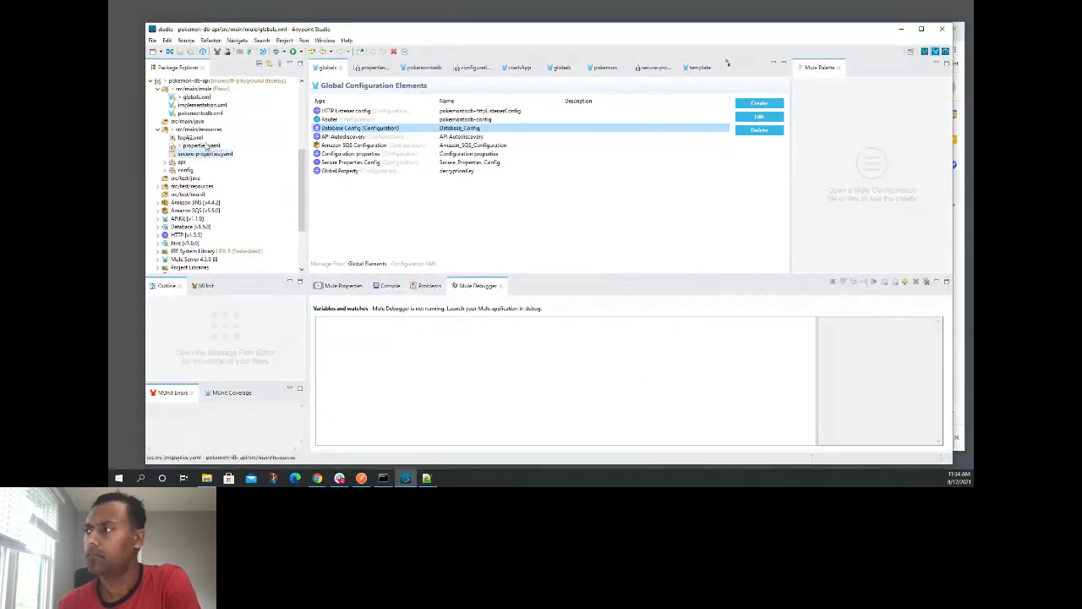
pyautogui.doubleClick(207, 154)
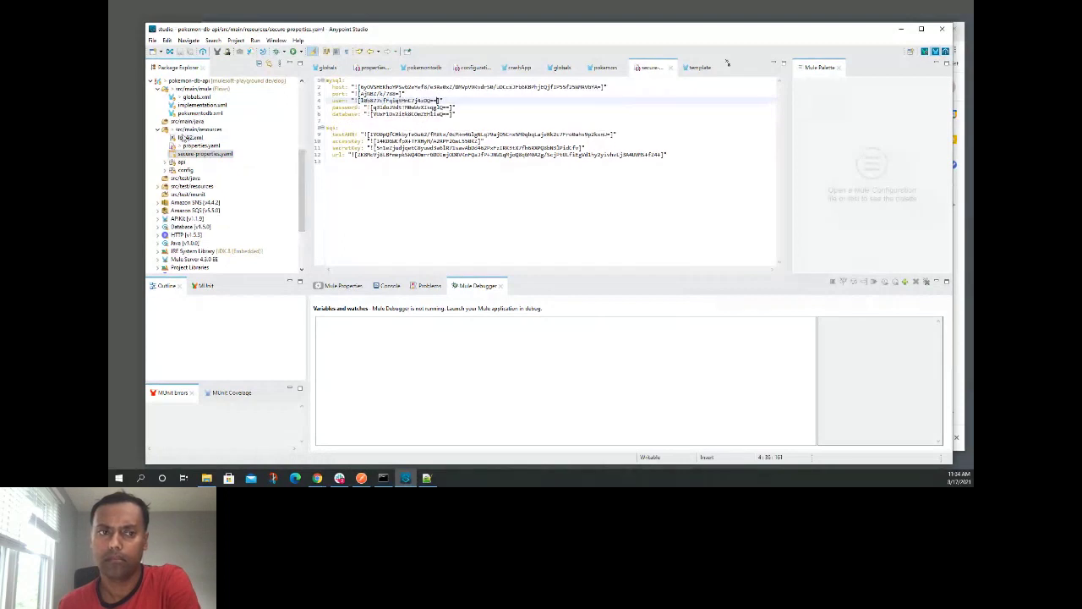
pyautogui.click(901, 31)
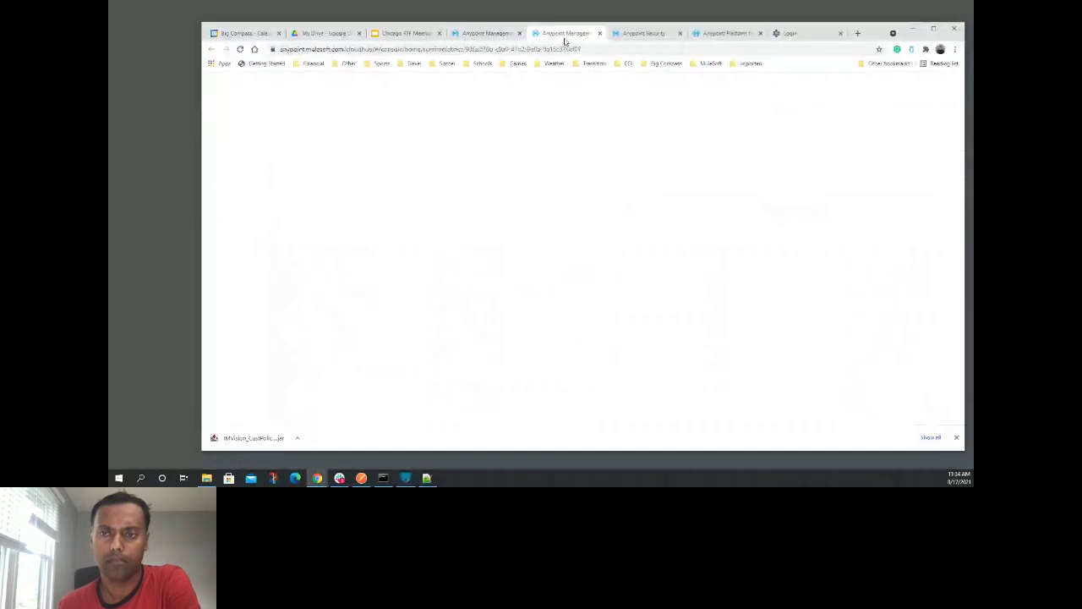
pyautogui.click(486, 33)
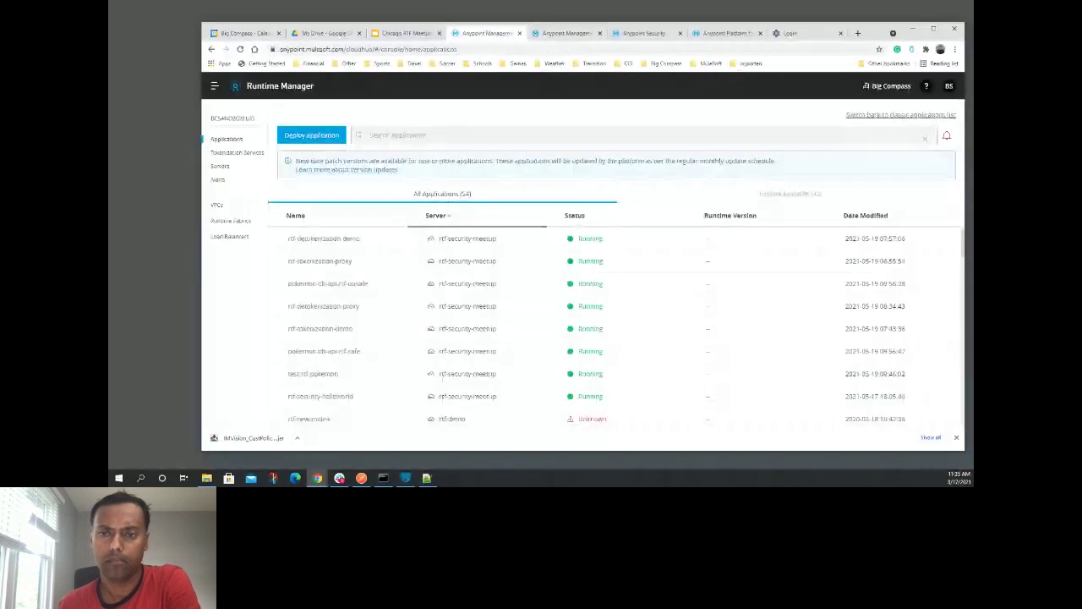
# - Open mule-artifact.json to check the decryptionKey entry under secureProperties, then return to Runtime Manager
pyautogui.hotkey('alt', 'Tab')
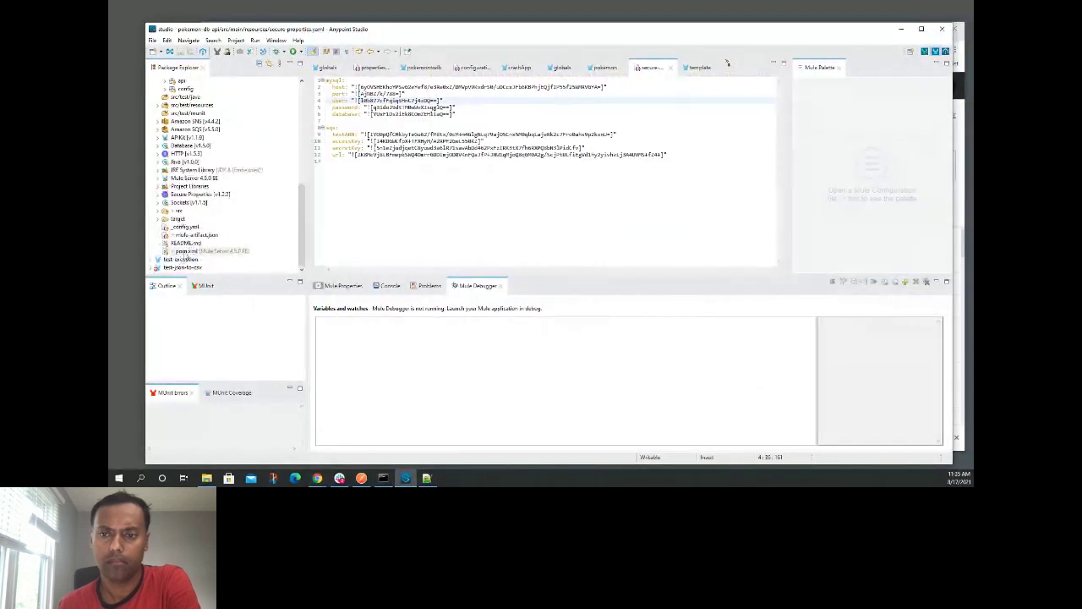
pyautogui.click(190, 236)
pyautogui.doubleClick(191, 237)
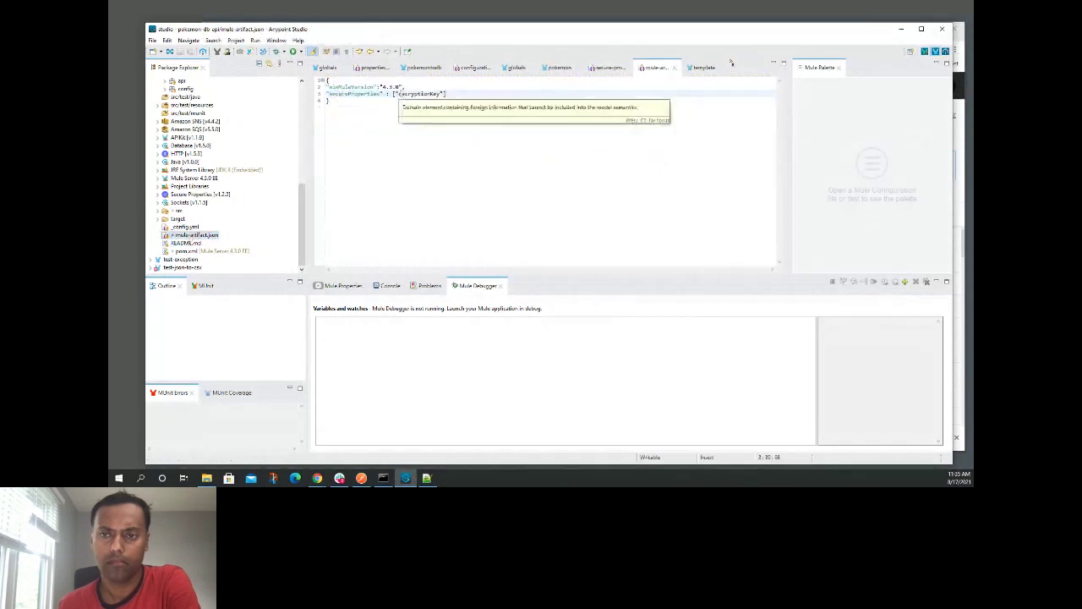
pyautogui.click(465, 97)
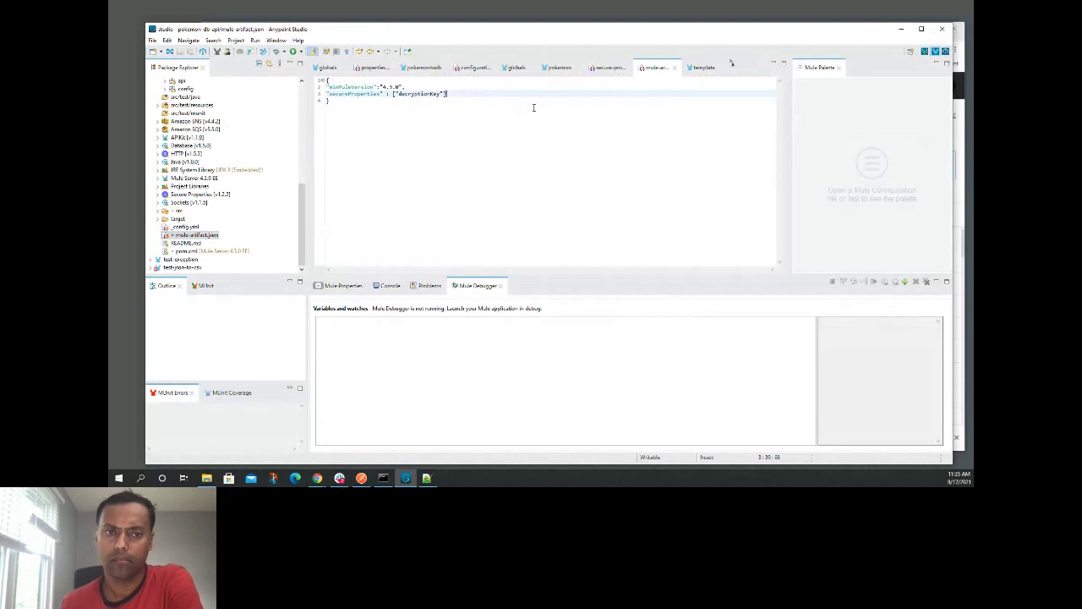
pyautogui.click(898, 31)
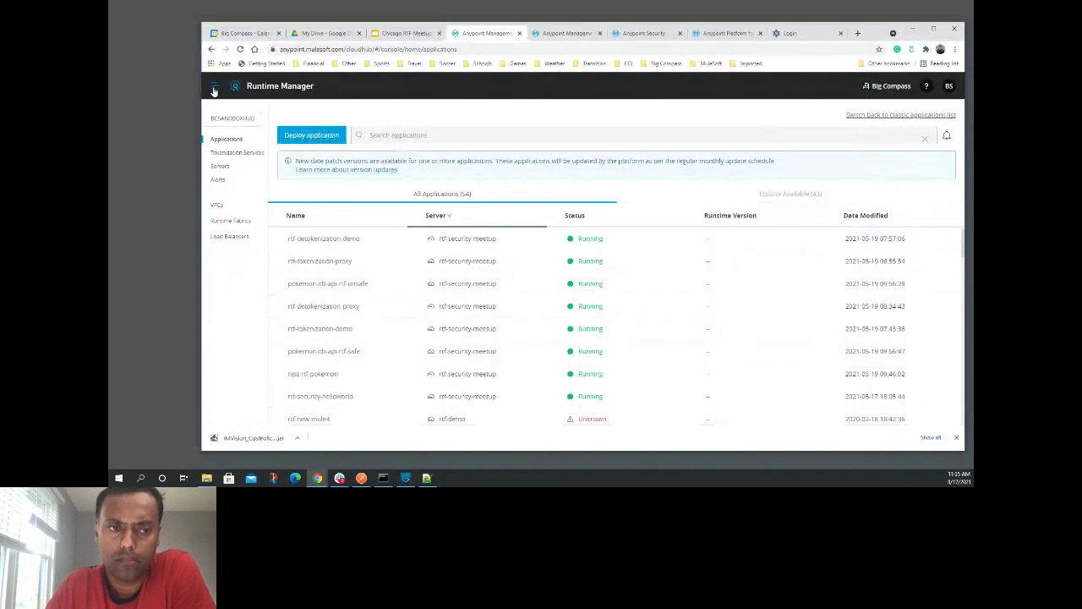
# - Filter the applications with 'pokem' and open the pokemon-db-api-ch application's dashboard
pyautogui.scroll(-10, 402, 279)
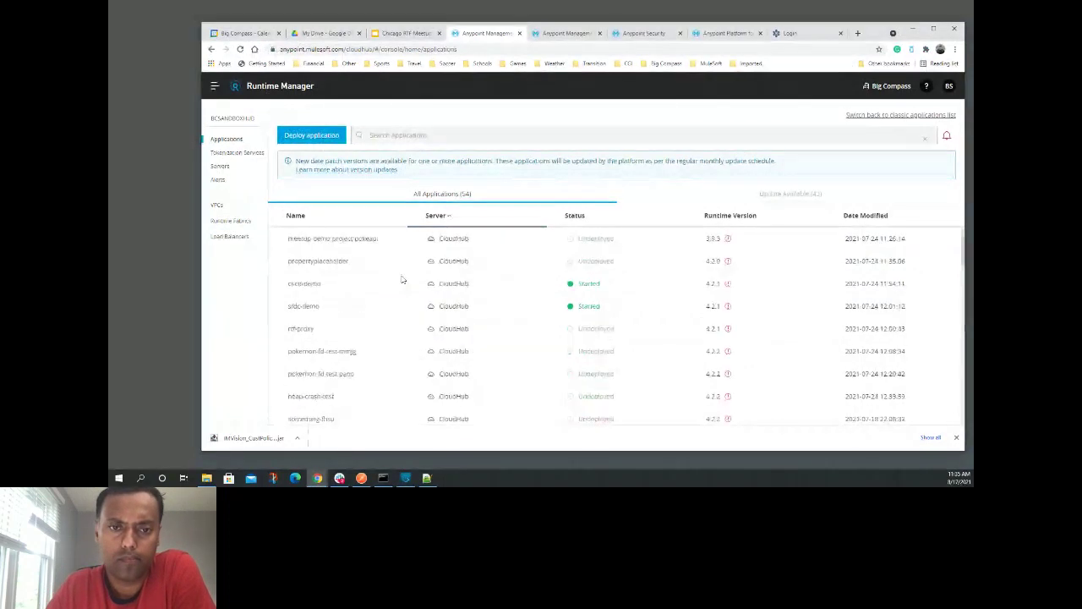
pyautogui.scroll(-10, 403, 279)
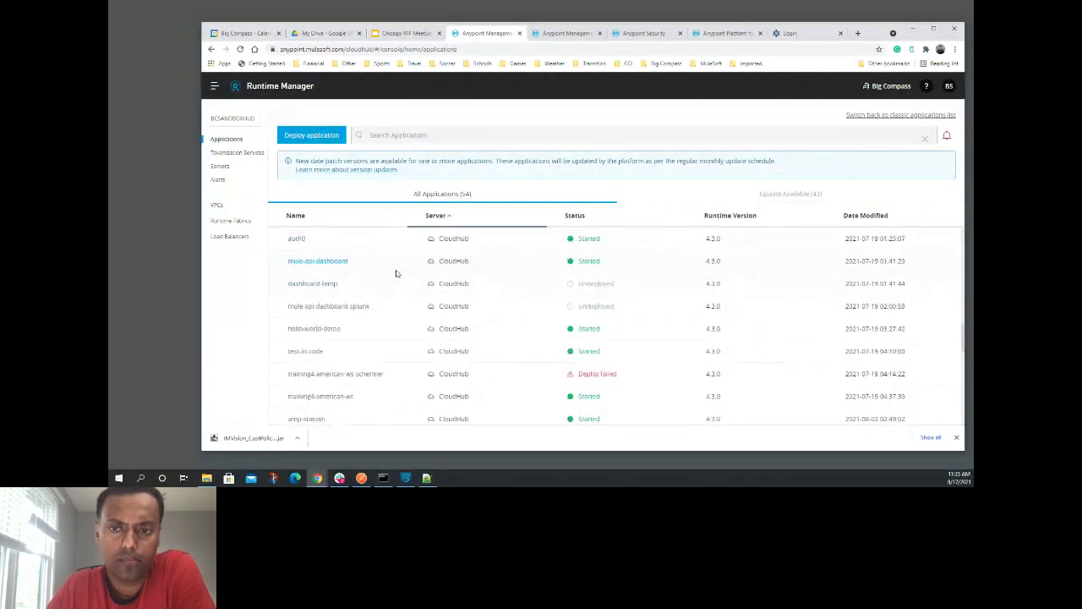
pyautogui.scroll(-8, 396, 274)
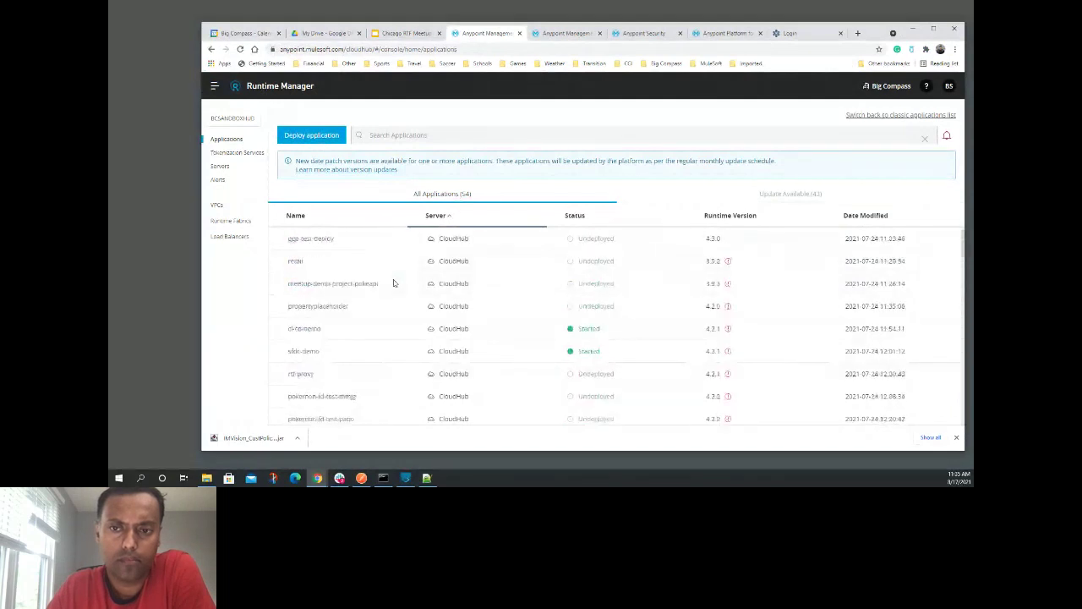
pyautogui.scroll(-2, 393, 284)
pyautogui.scroll(-1, 394, 283)
pyautogui.scroll(-2, 394, 283)
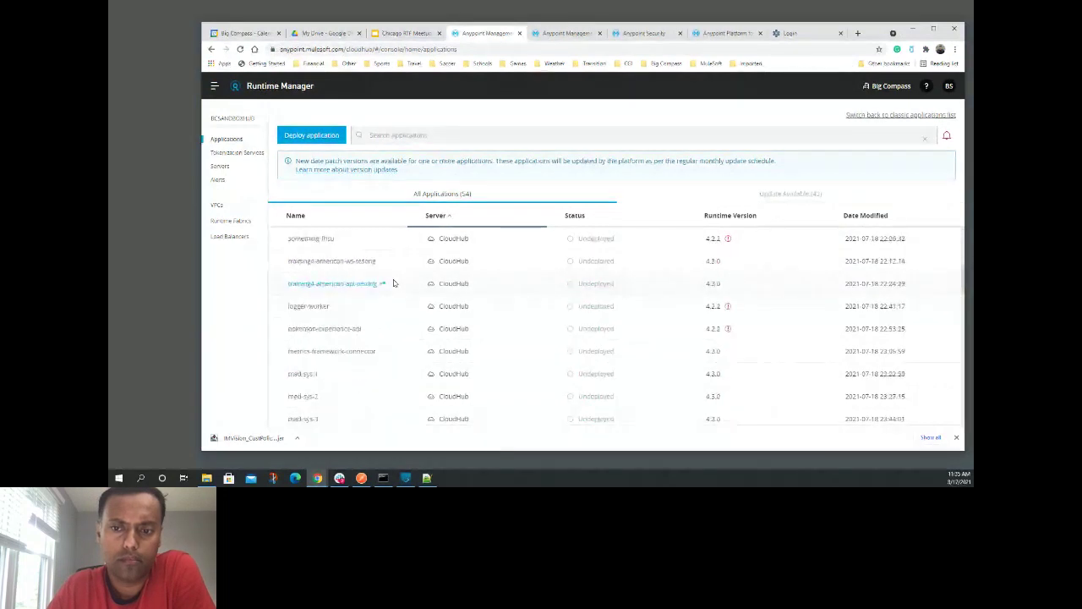
pyautogui.scroll(-5, 394, 284)
pyautogui.scroll(-1, 393, 283)
pyautogui.scroll(-1, 393, 283)
pyautogui.scroll(-1, 393, 283)
pyautogui.scroll(-1, 393, 283)
pyautogui.scroll(-1, 394, 284)
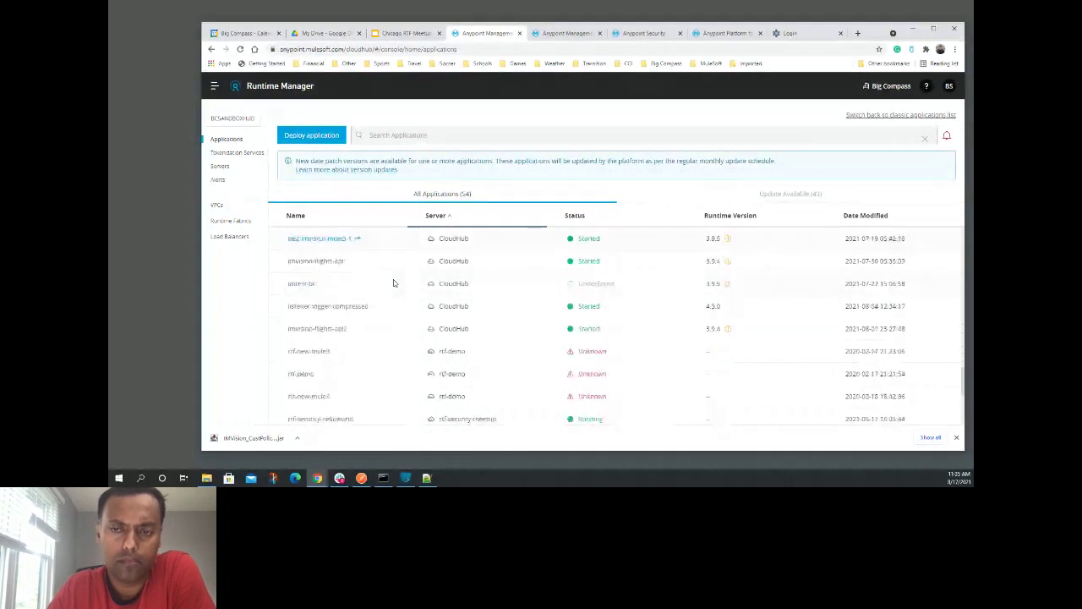
pyautogui.scroll(-1, 393, 284)
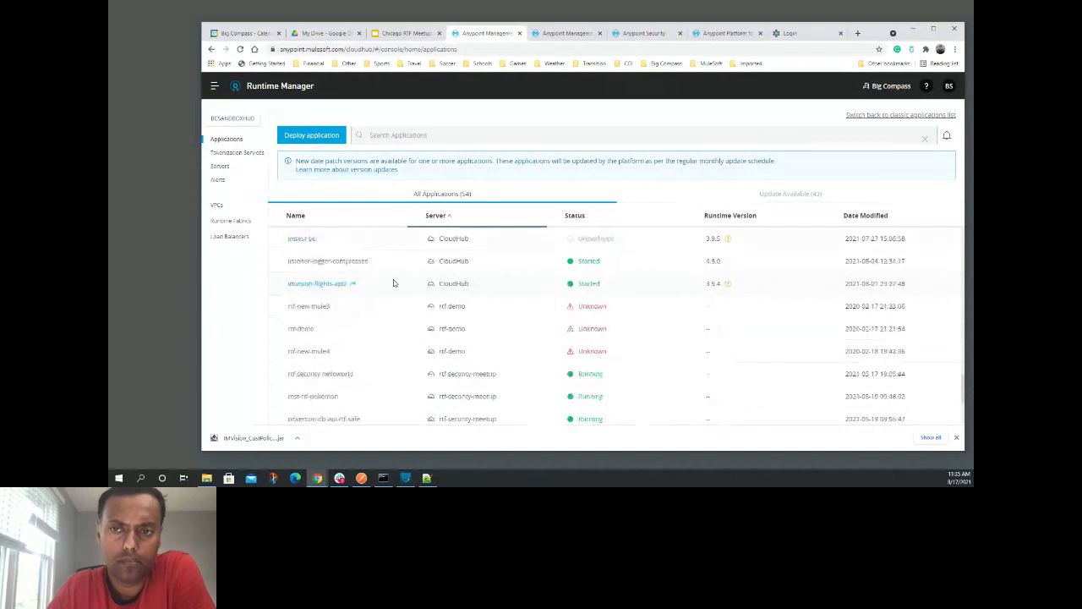
pyautogui.scroll(1, 393, 283)
pyautogui.scroll(2, 394, 284)
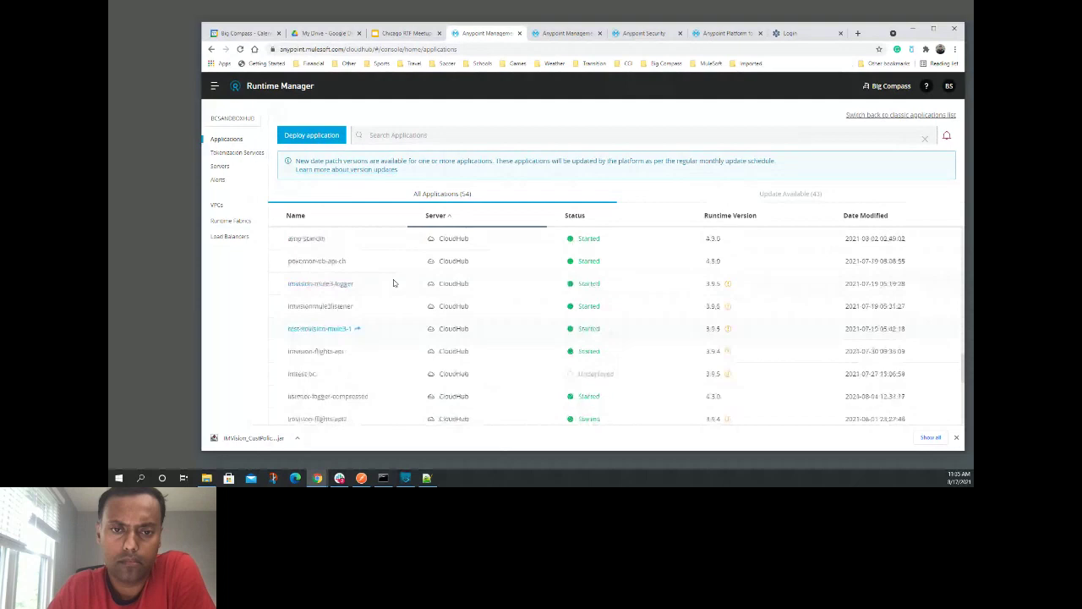
pyautogui.click(397, 136)
pyautogui.write('pokemon')
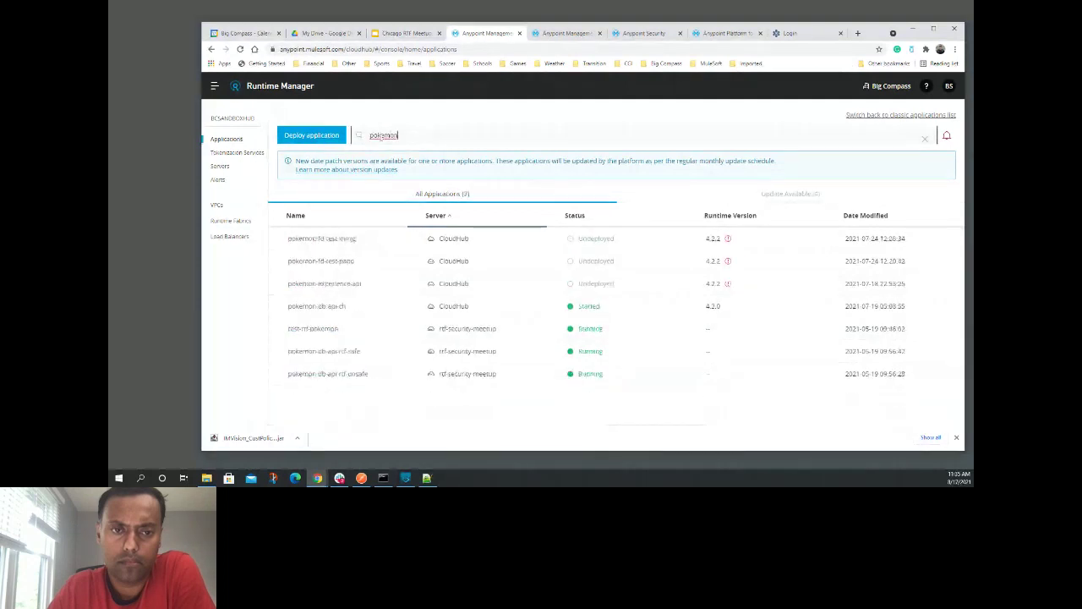
pyautogui.click(338, 307)
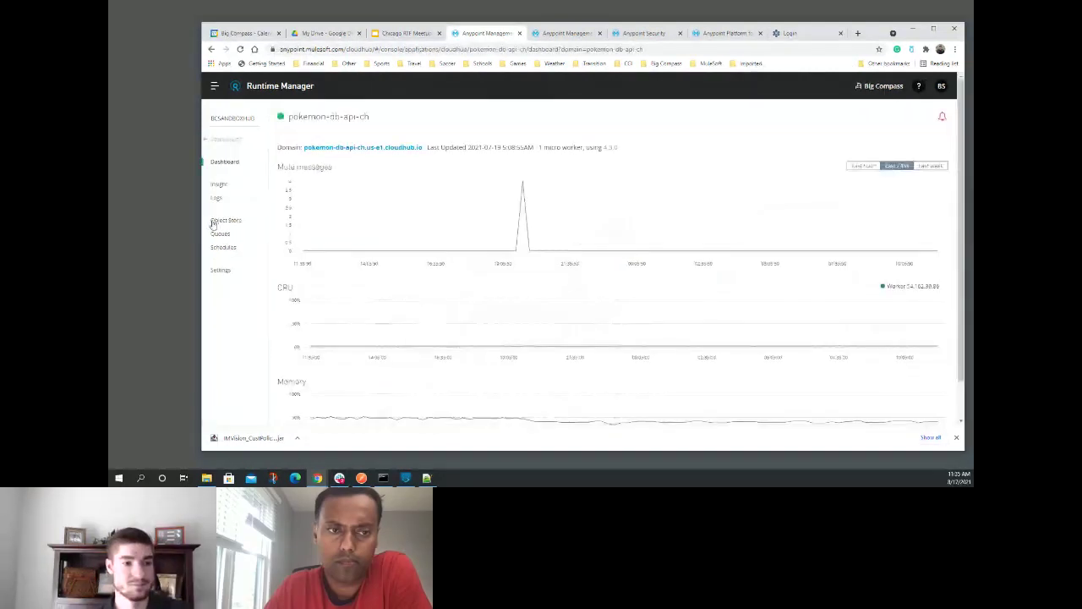
# - View pokemon-db-api-ch's properties with the masked decryptionKey, then the RTF deployment's resource settings
pyautogui.click(213, 270)
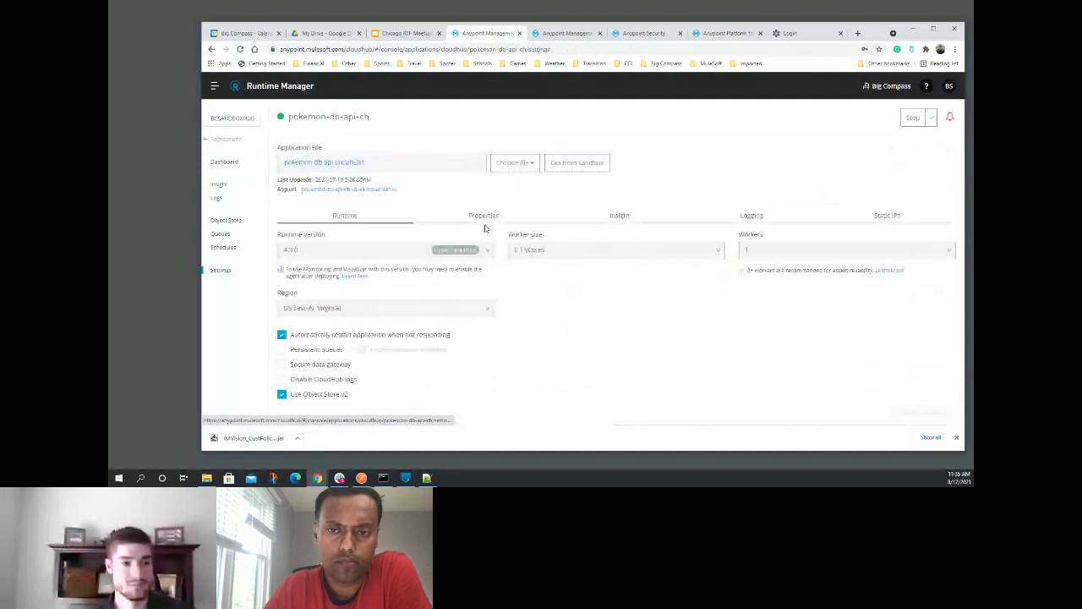
pyautogui.click(499, 222)
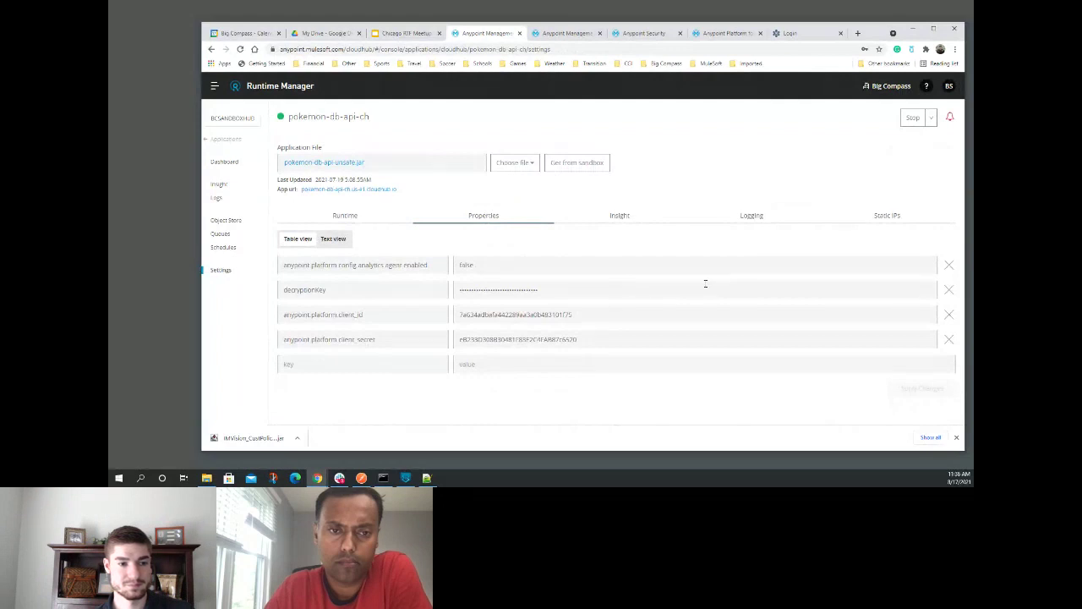
pyautogui.click(563, 33)
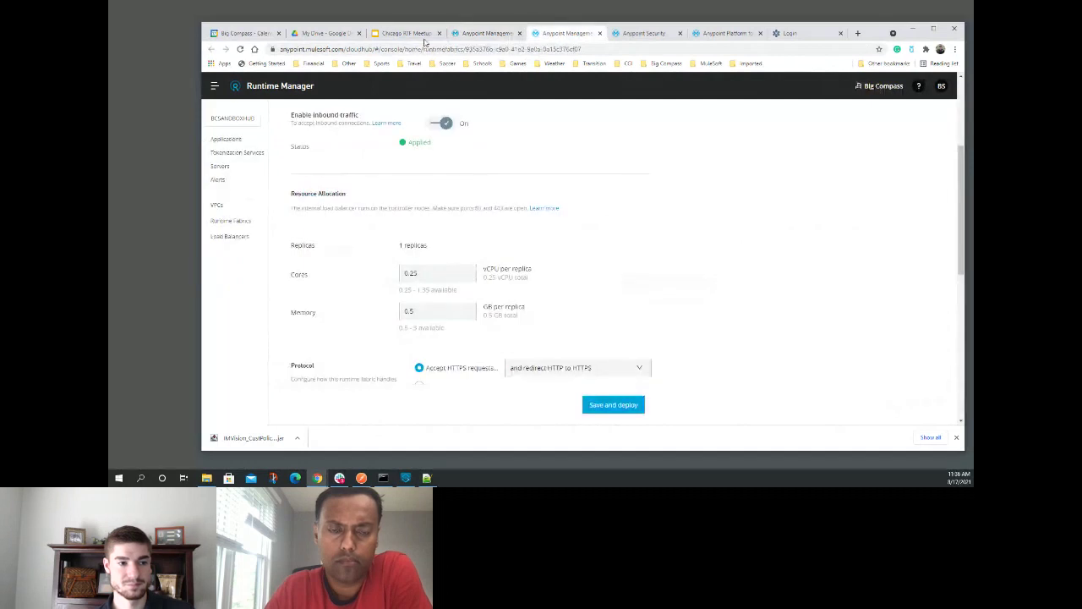
# - Open pokemon-db-api-rtf-unsafe's Properties, select its decryptionKey value, then bring up the runtime-fabric login page
pyautogui.click(644, 34)
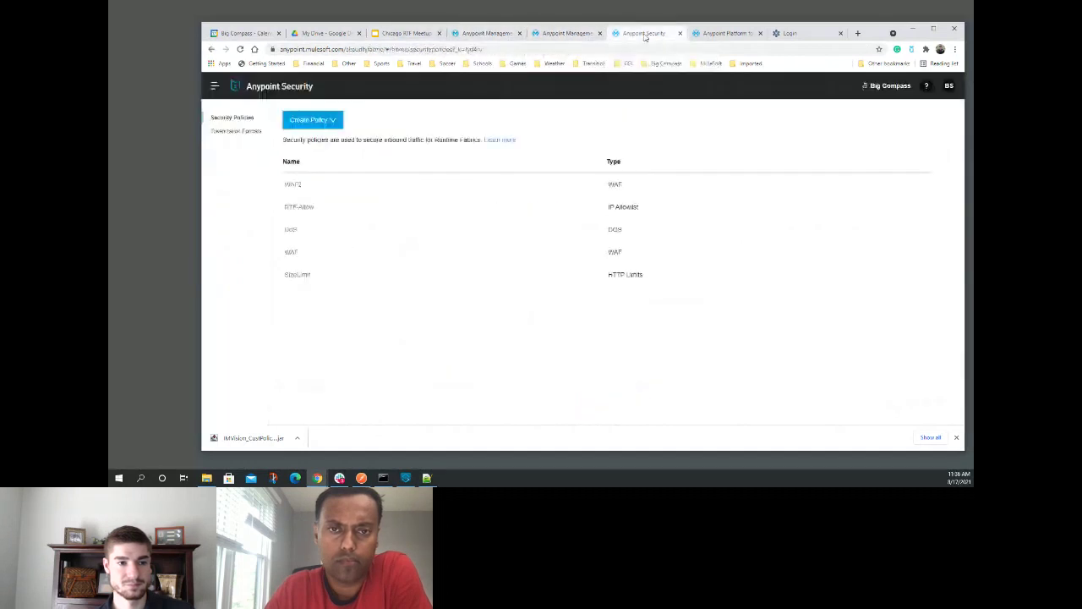
pyautogui.click(545, 34)
pyautogui.click(499, 33)
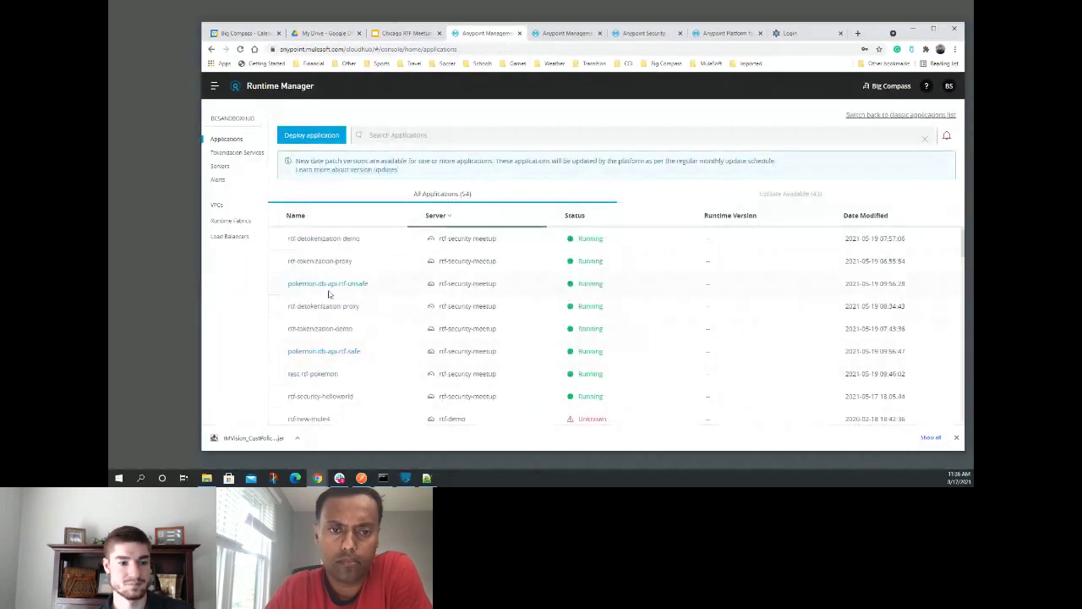
pyautogui.click(328, 291)
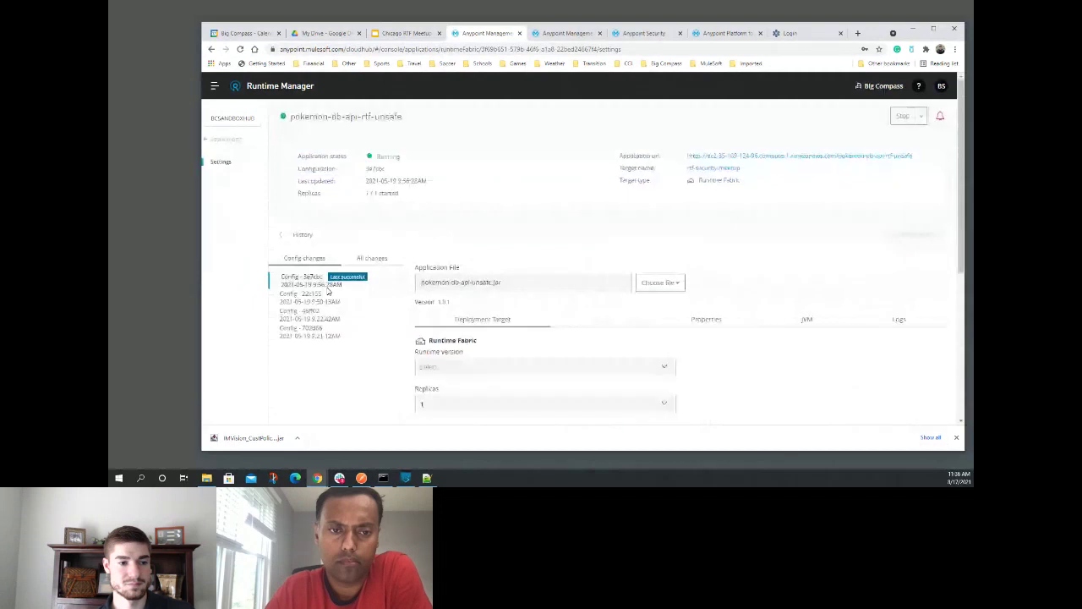
pyautogui.click(703, 319)
pyautogui.moveTo(746, 385); pyautogui.dragTo(689, 381)
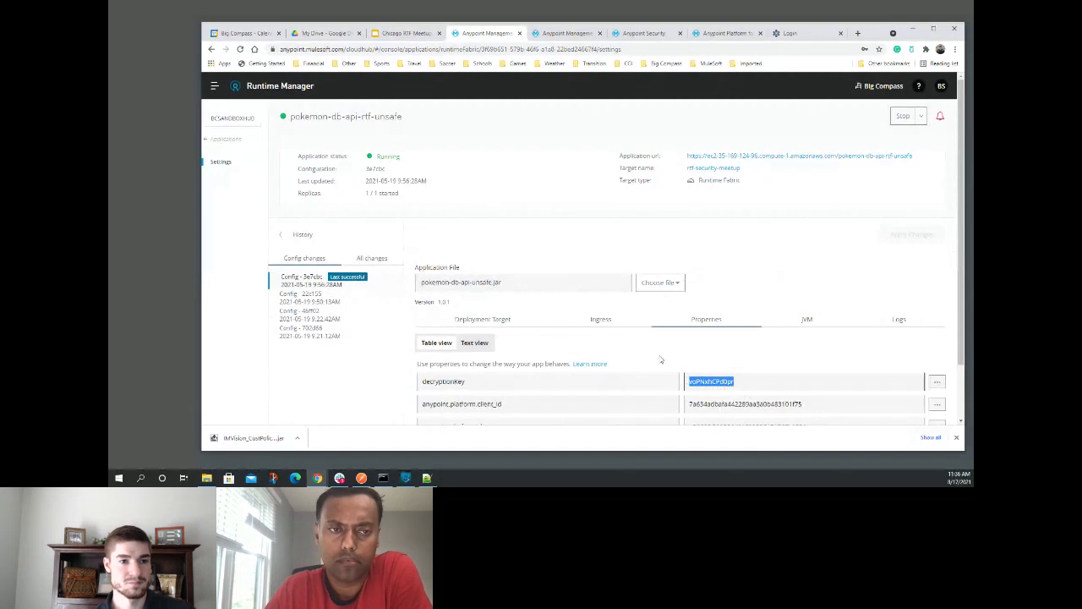
pyautogui.click(811, 36)
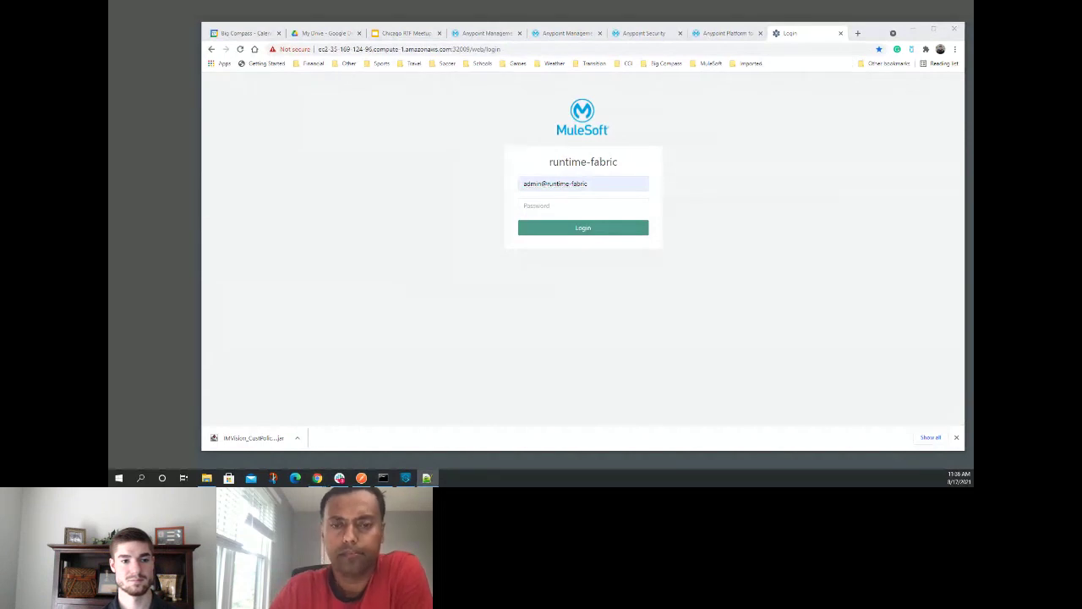
# - Sign in to Ops Center and open a console on the 172.31.0.97 controller node
pyautogui.click(525, 205)
pyautogui.hotkey('ctrl', 'v')
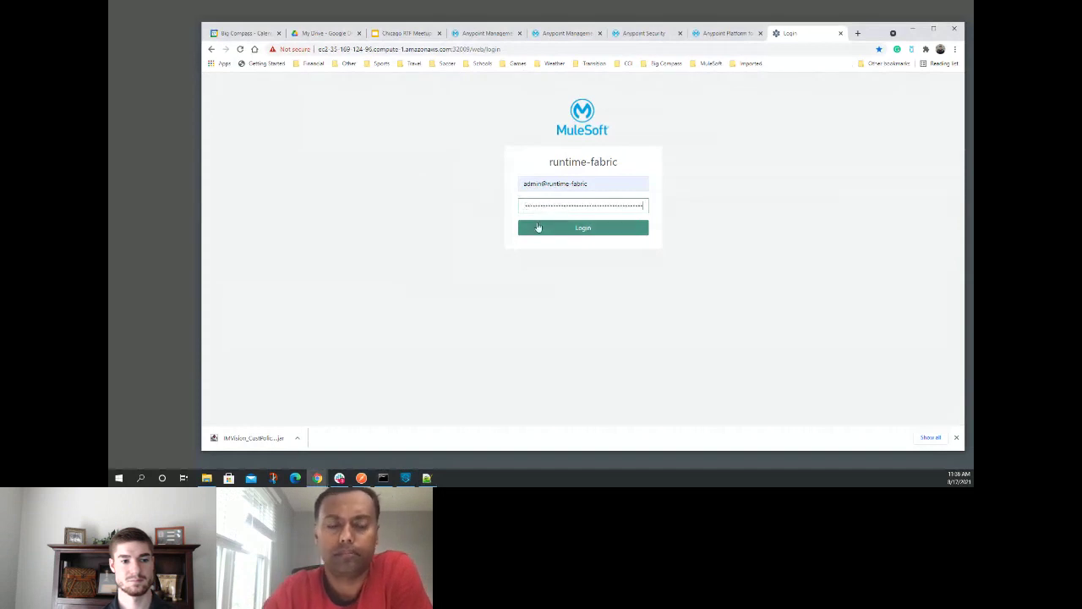
pyautogui.click(529, 227)
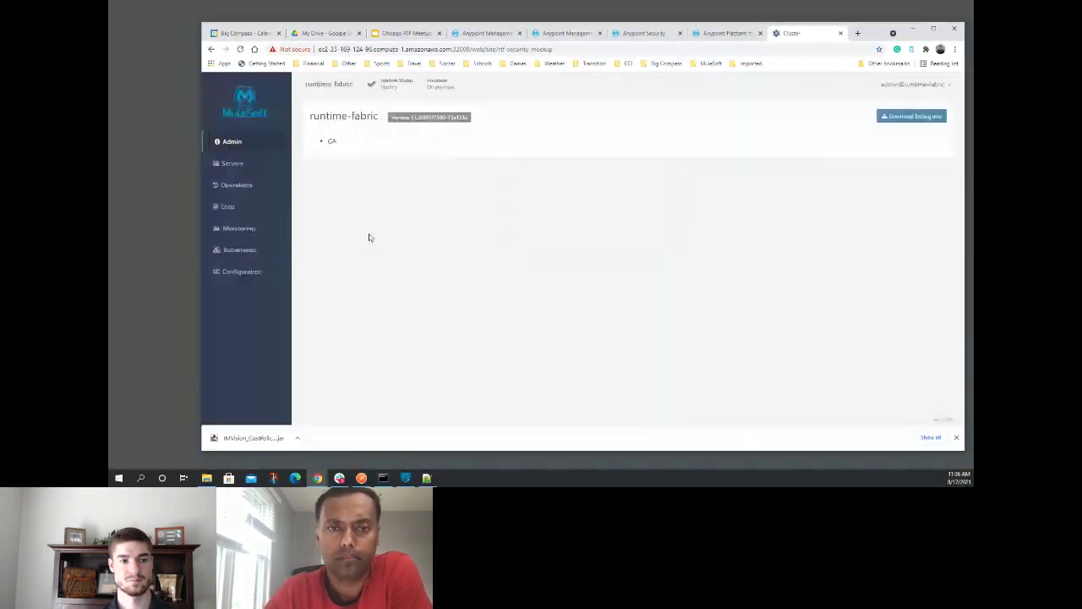
pyautogui.click(232, 163)
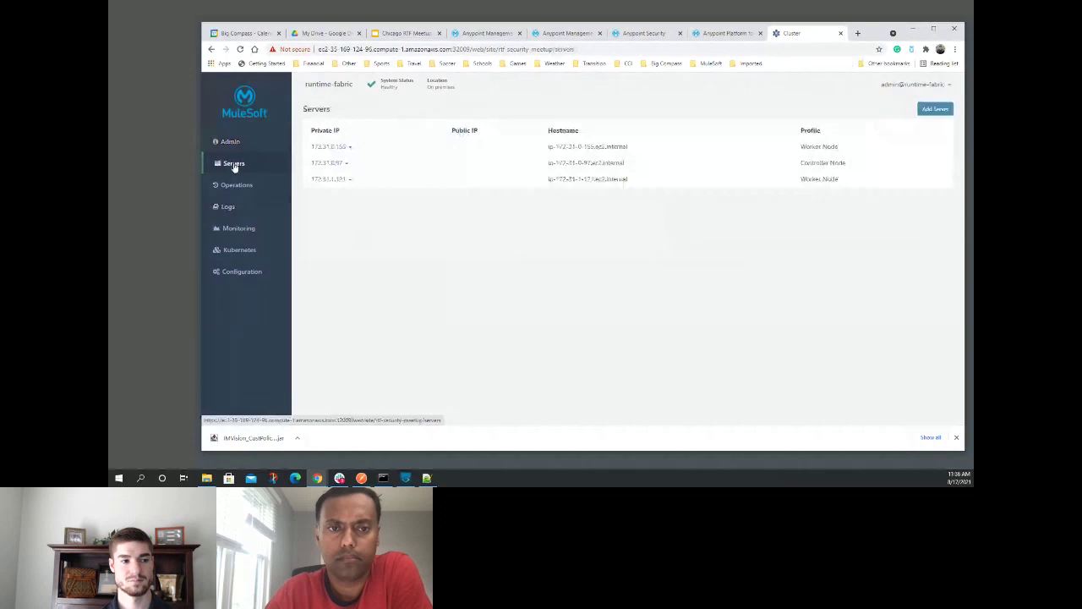
pyautogui.click(326, 163)
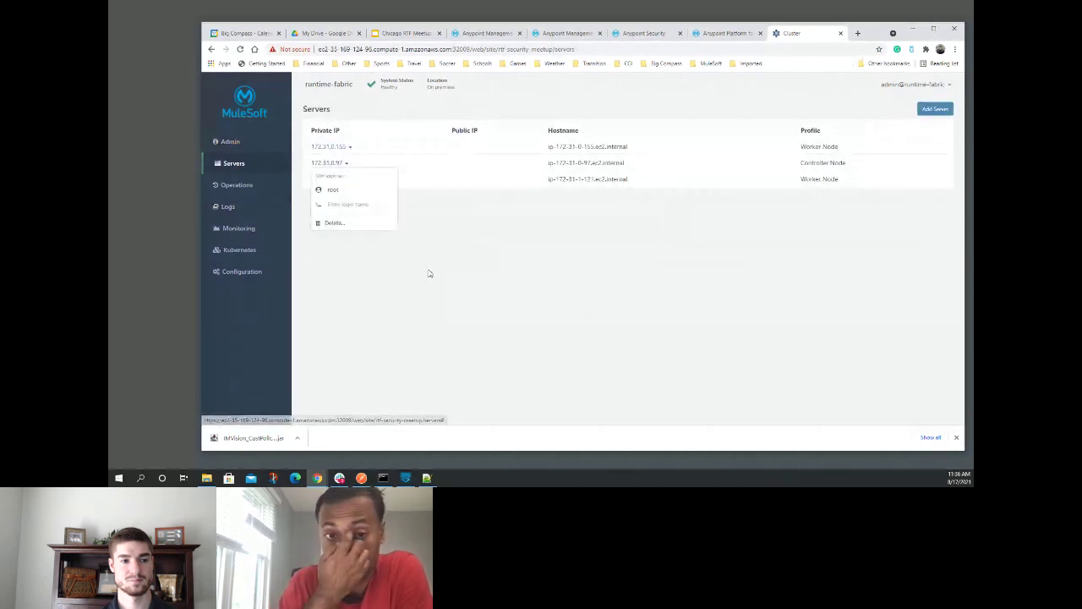
pyautogui.click(334, 191)
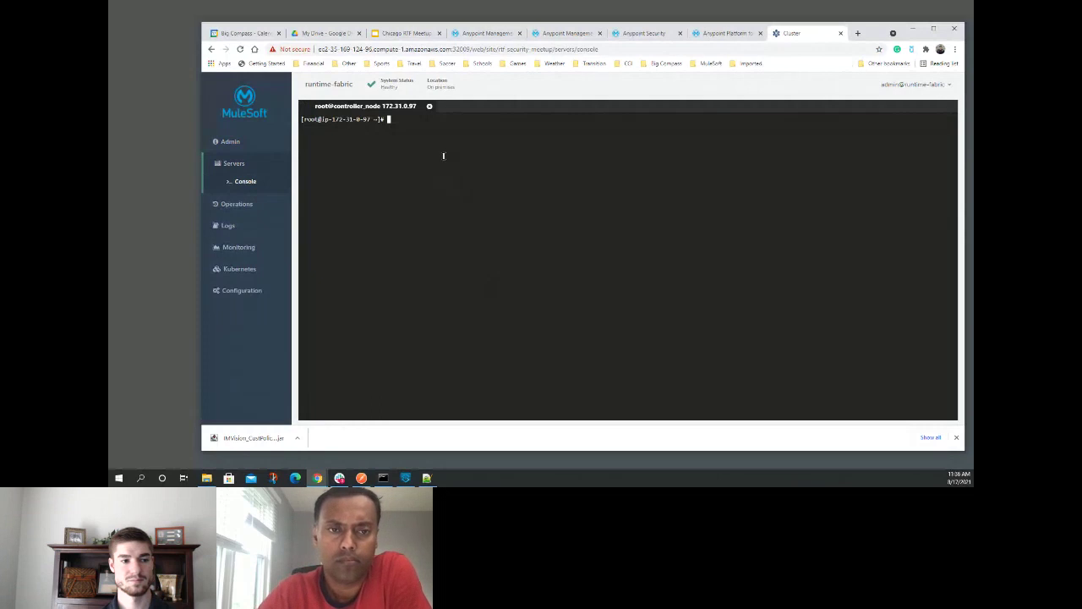
# - Run rtfctl apply secure-property --key decryptionKey with the pasted key value and environment ID
pyautogui.write('cd /home/ec2-user')
pyautogui.press('Return')
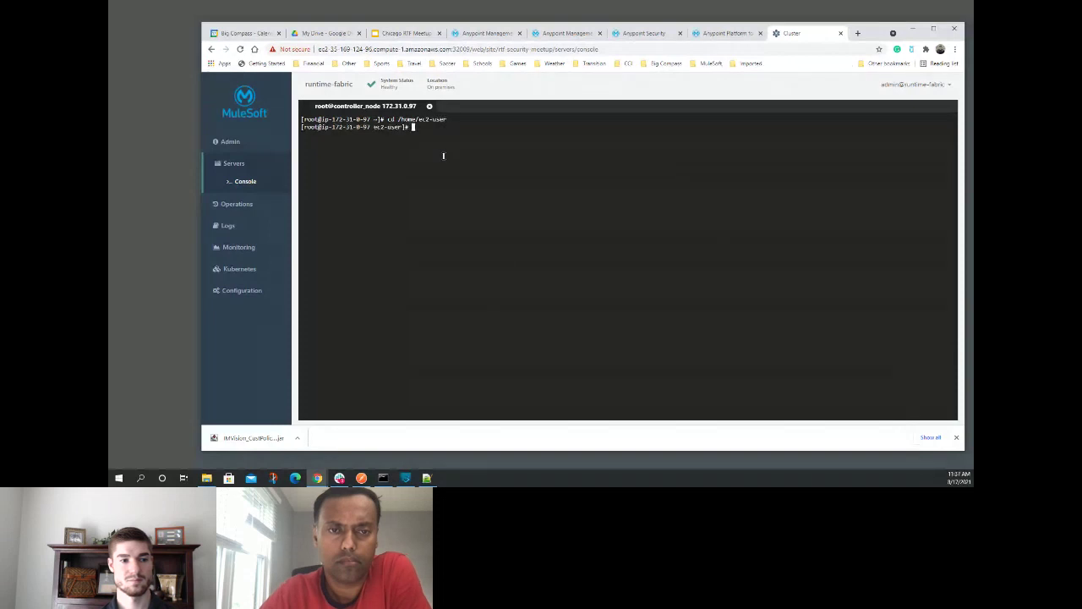
pyautogui.write('sudo t')
pyautogui.write('root')
pyautogui.press('BackSpace')
pyautogui.press('BackSpace')
pyautogui.press('BackSpace')
pyautogui.press('BackSpace')
pyautogui.write('/root/rtf')
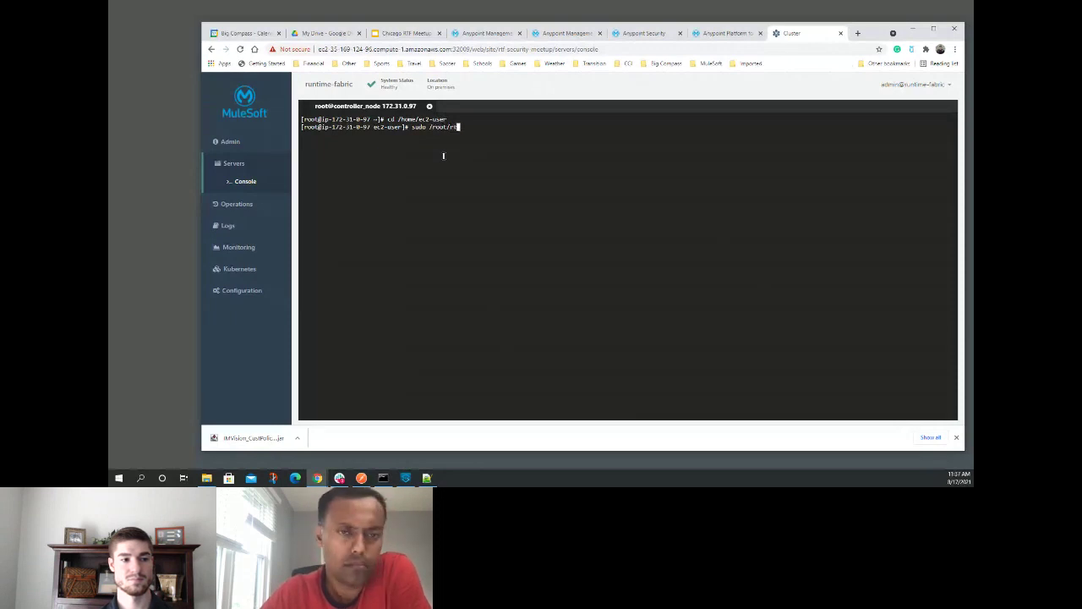
pyautogui.write('ctl appl')
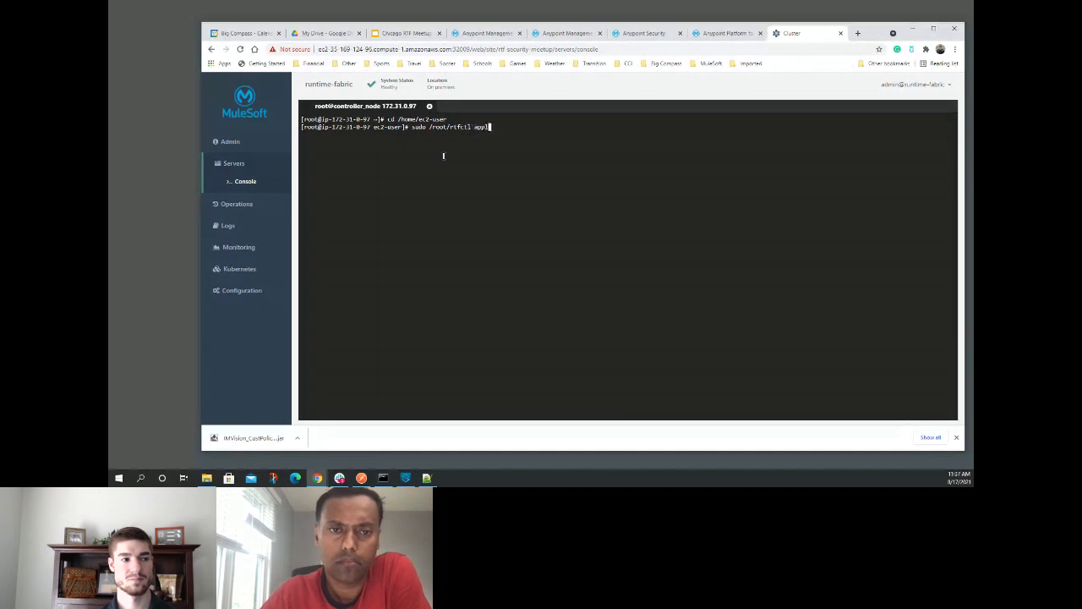
pyautogui.write('y secure-propert')
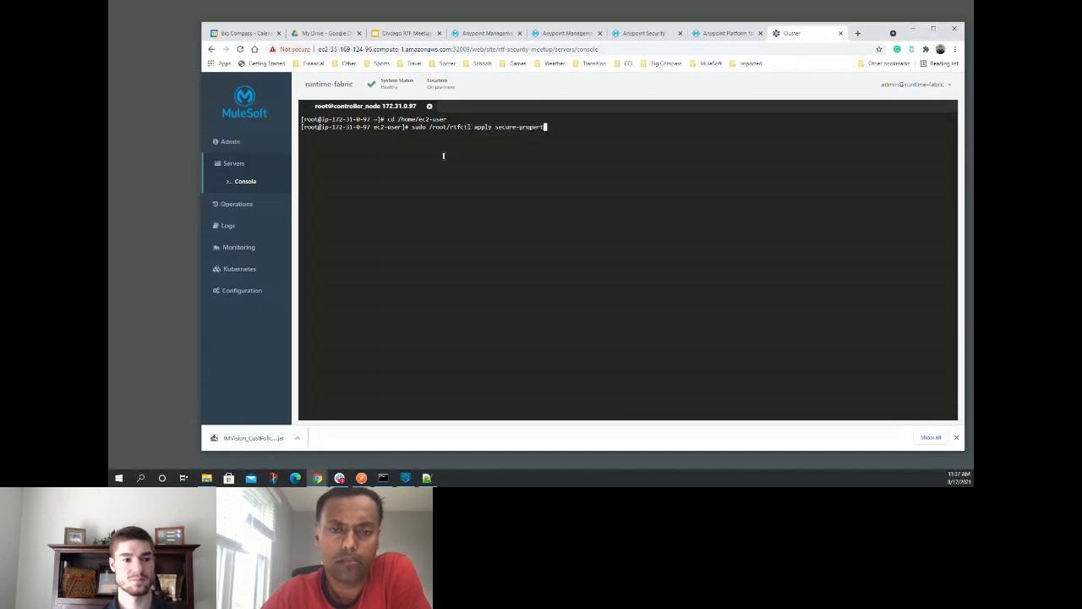
pyautogui.write('y --')
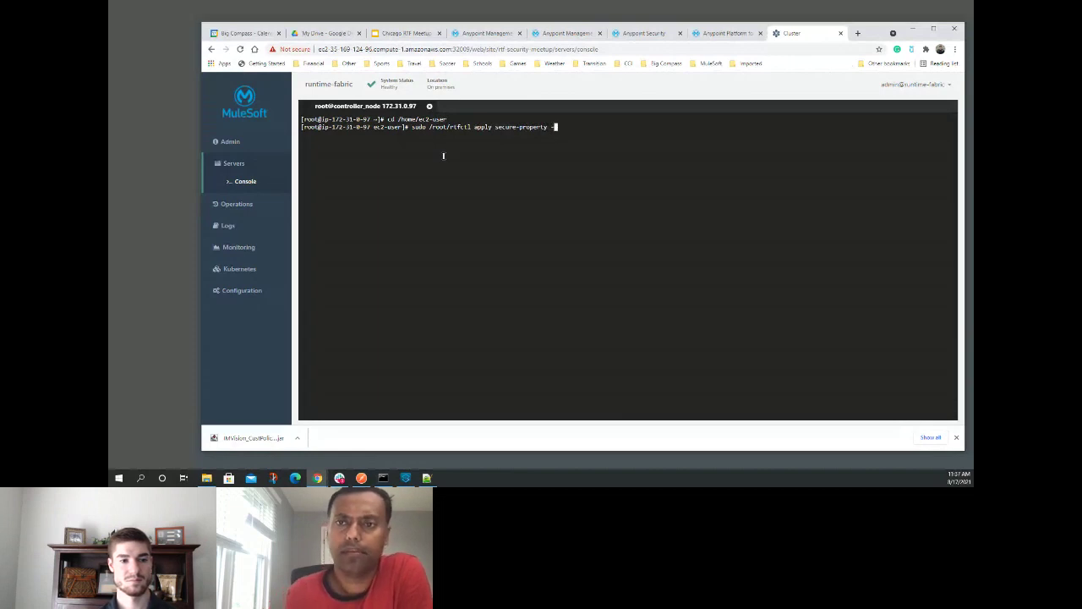
pyautogui.write('key decryptionKey --value')
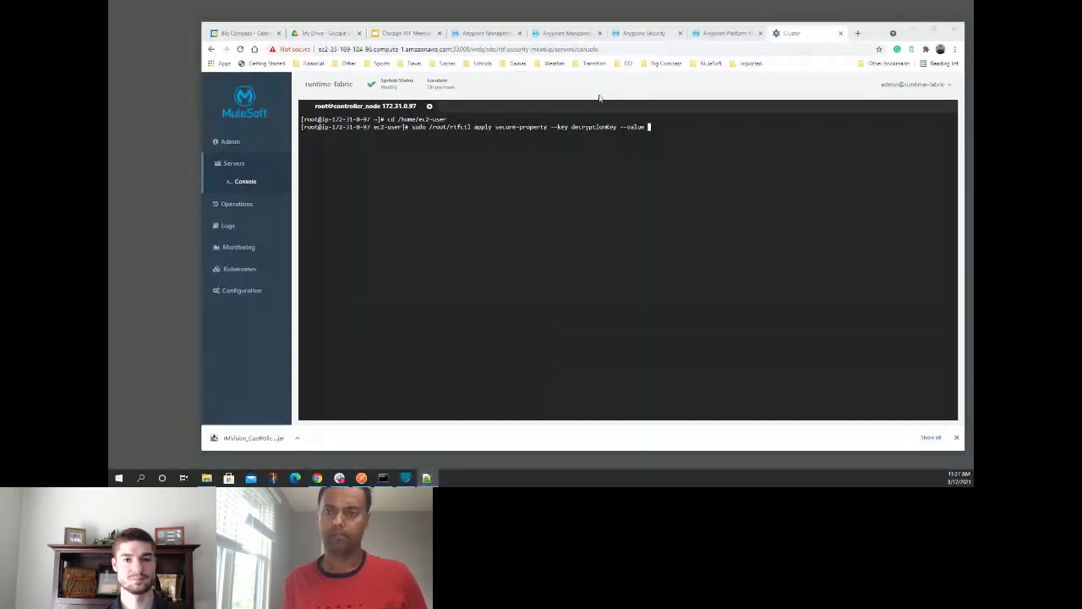
pyautogui.click(649, 127)
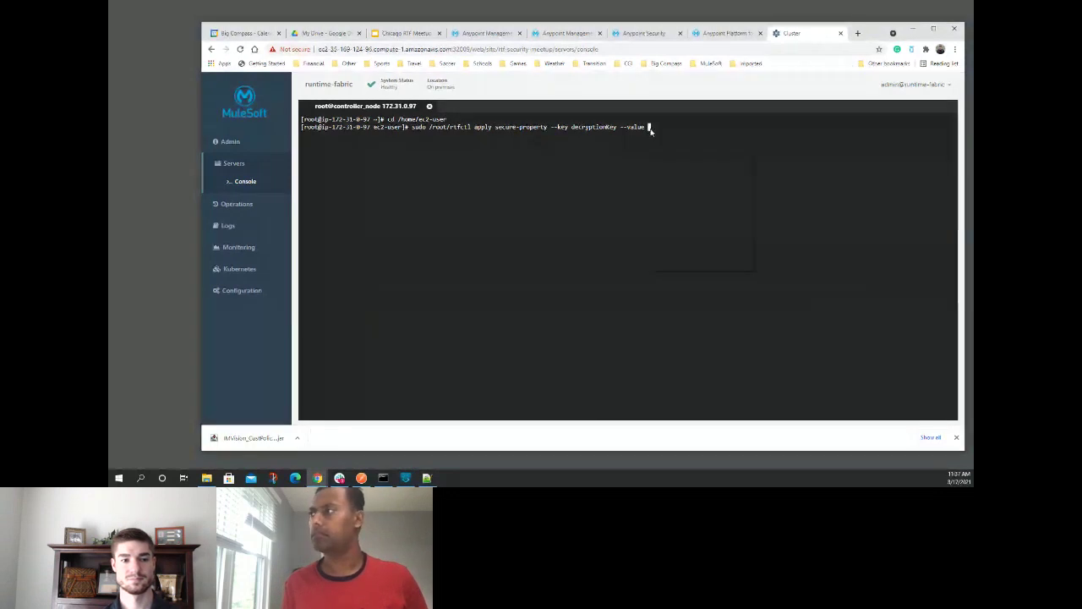
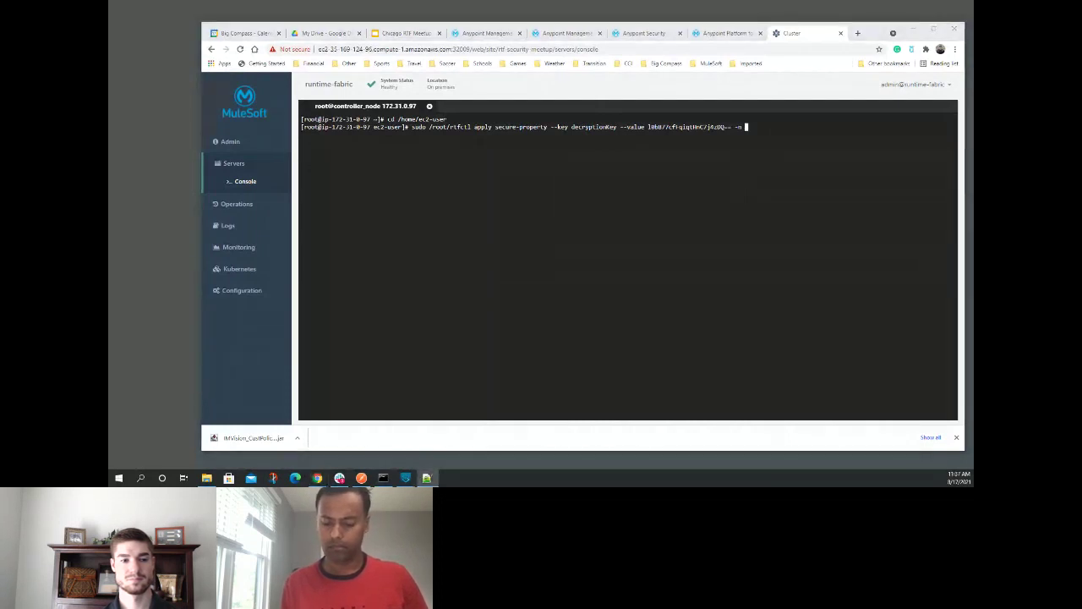
pyautogui.click(747, 127)
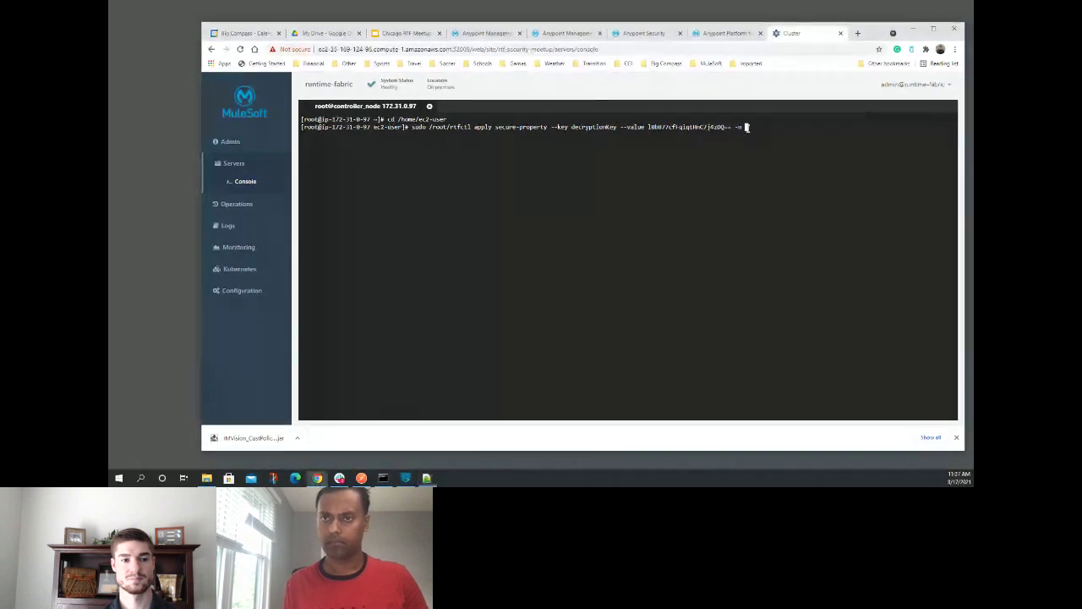
pyautogui.press('Return')
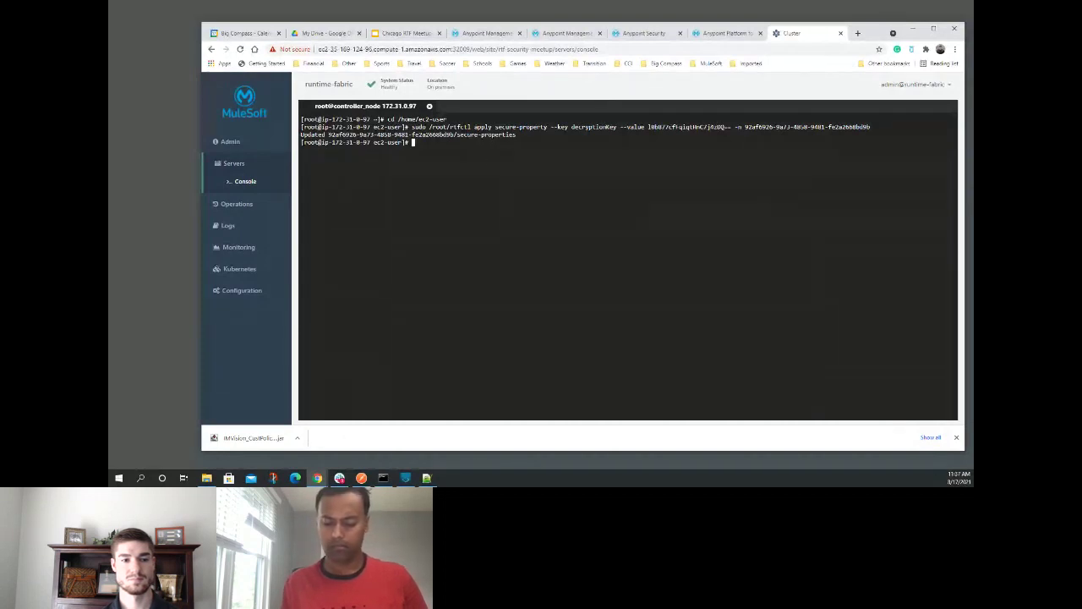
pyautogui.hotkey('alt', 'Tab')
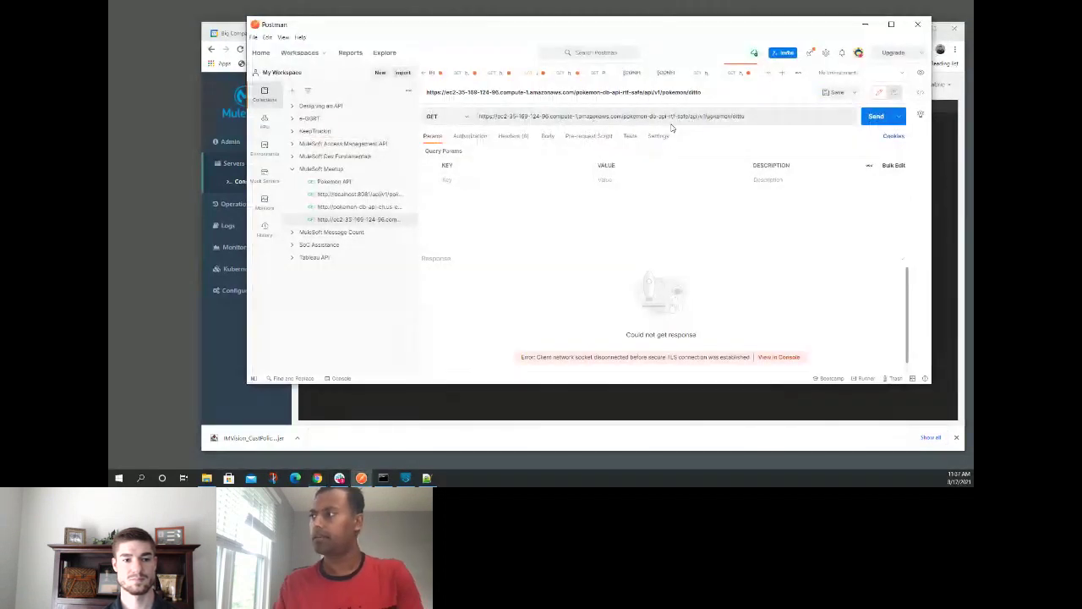
# - Resend the rtf-safe ditto GET request, now returning 200 OK with the Pokémon JSON
pyautogui.click(874, 120)
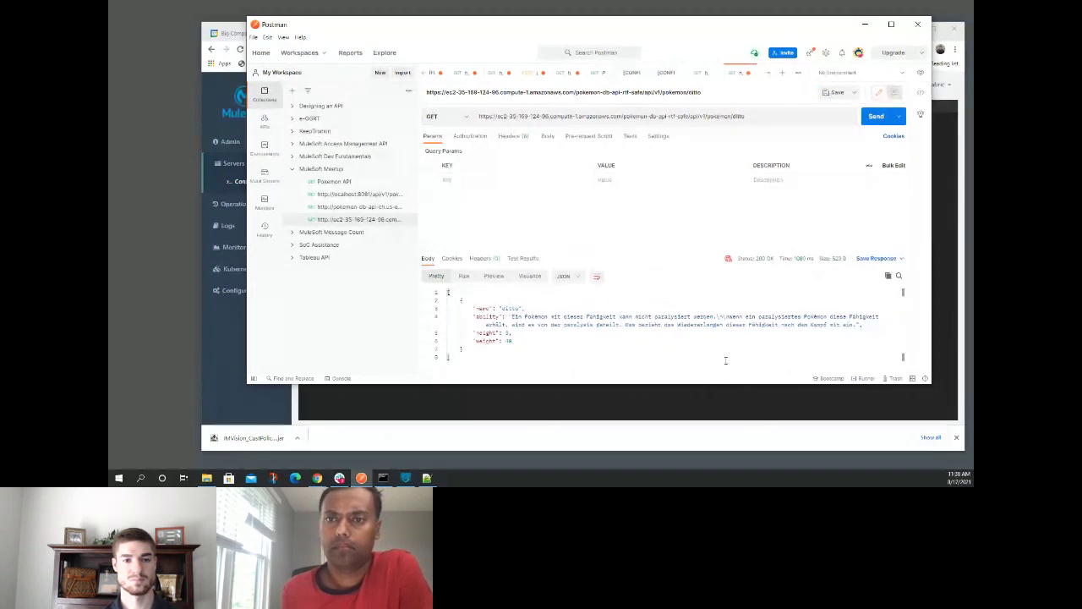
pyautogui.hotkey('alt', 'Tab')
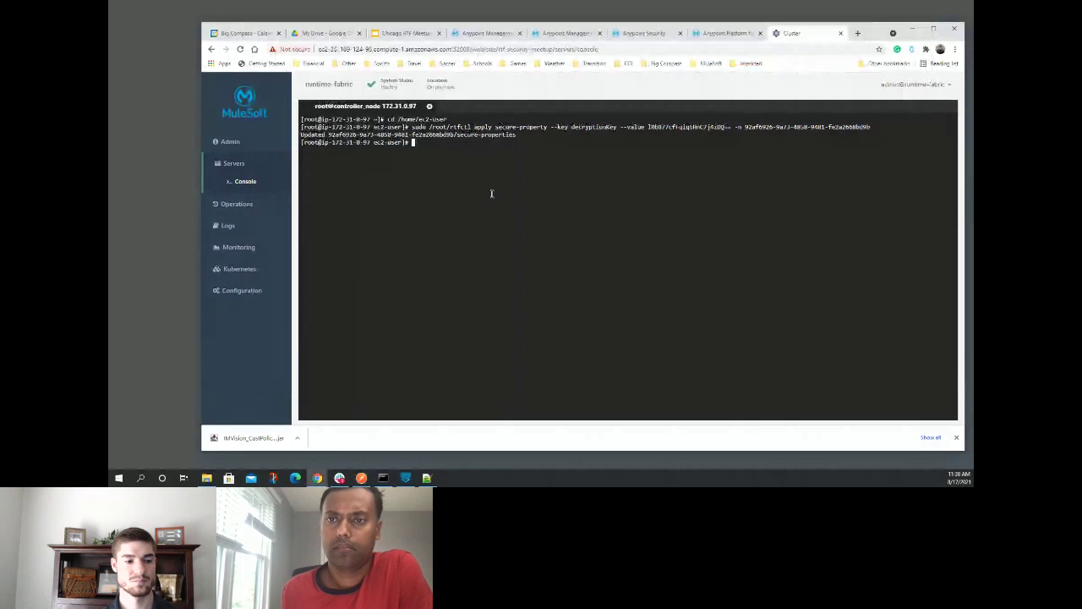
# - Run sudo /root/rtfctl get secure-properties -n with the pasted environment ID to show decryptionKey
pyautogui.write('sudo /')
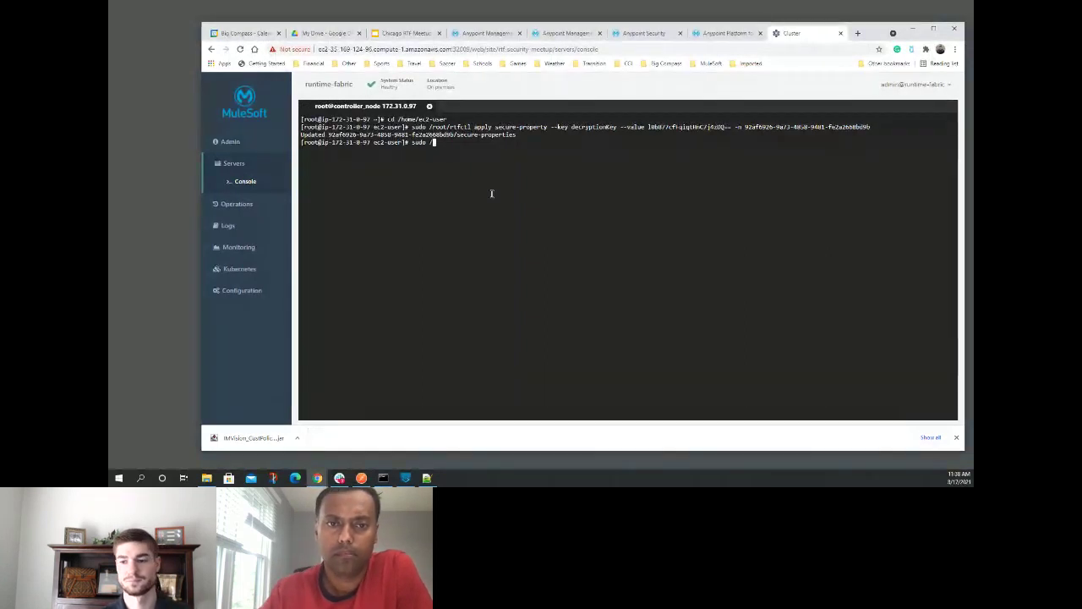
pyautogui.write('roo')
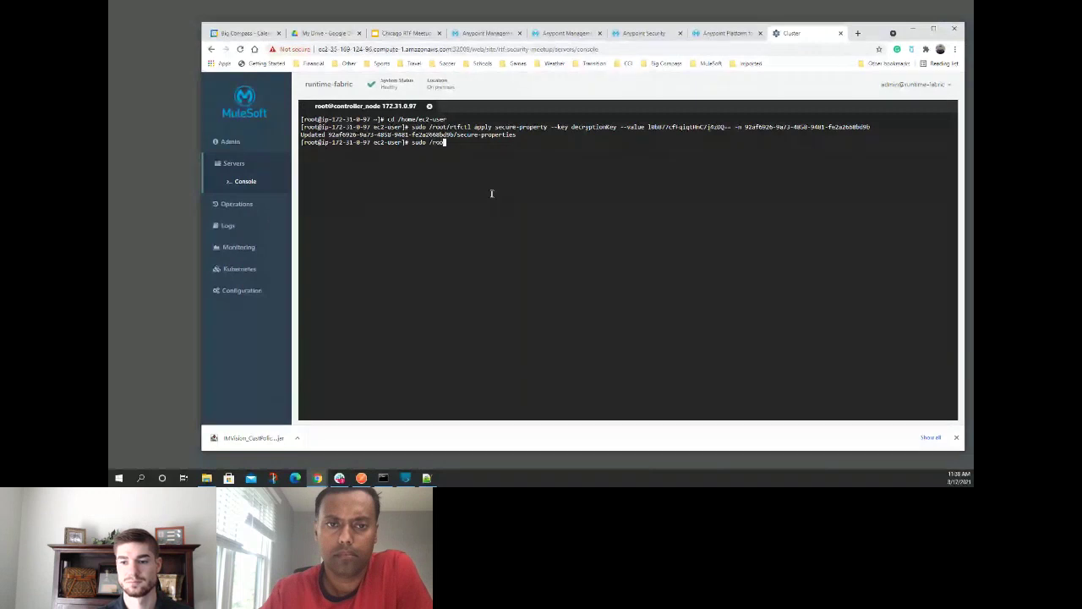
pyautogui.write('t/rtfctl get secure-p')
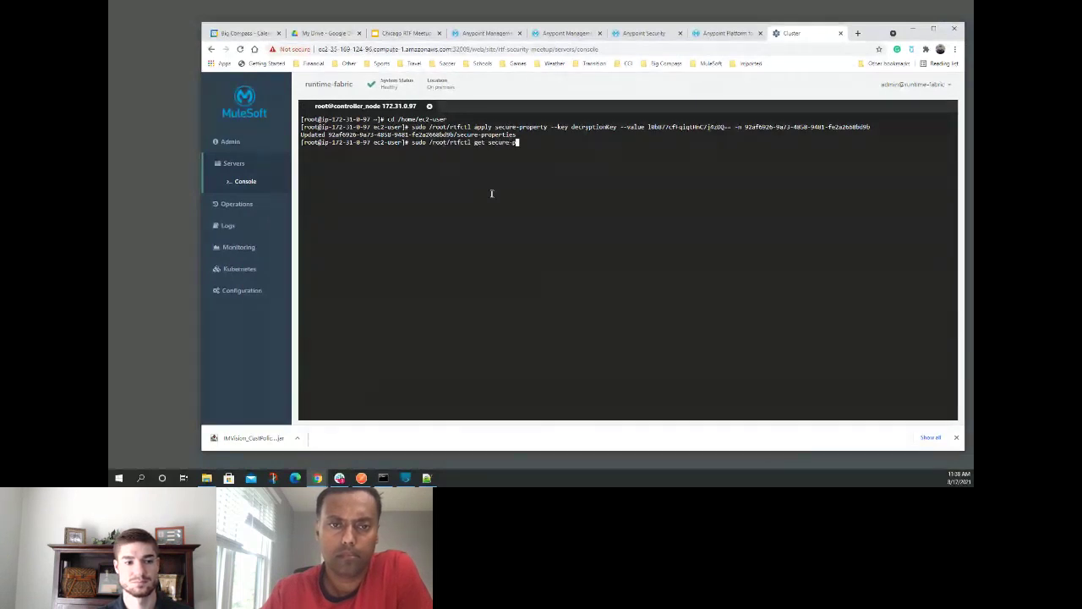
pyautogui.write('roperties -n')
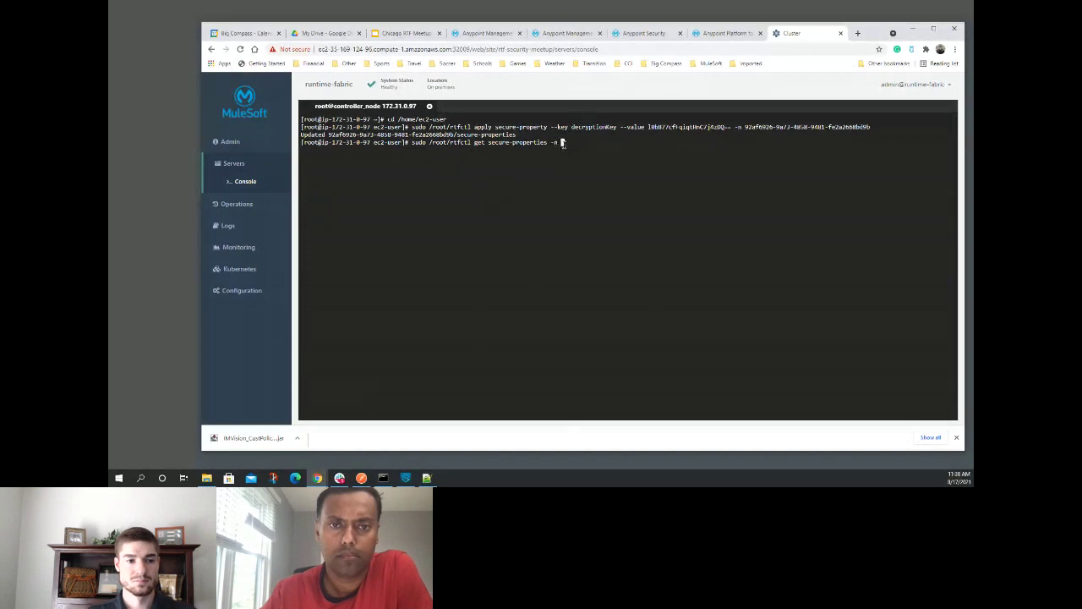
pyautogui.rightClick(564, 144)
pyautogui.click(586, 216)
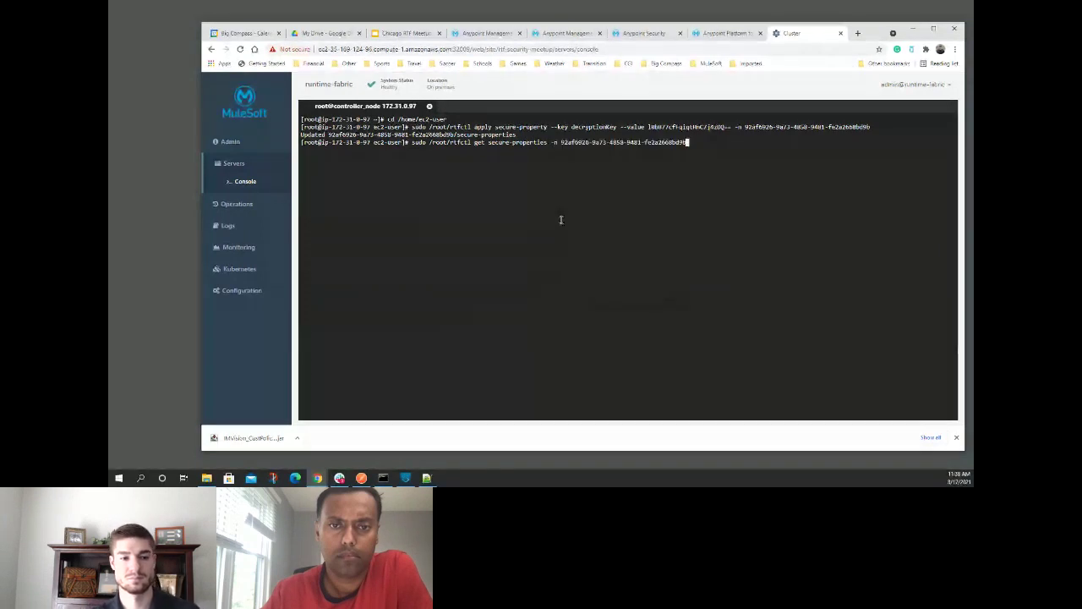
pyautogui.press('Return')
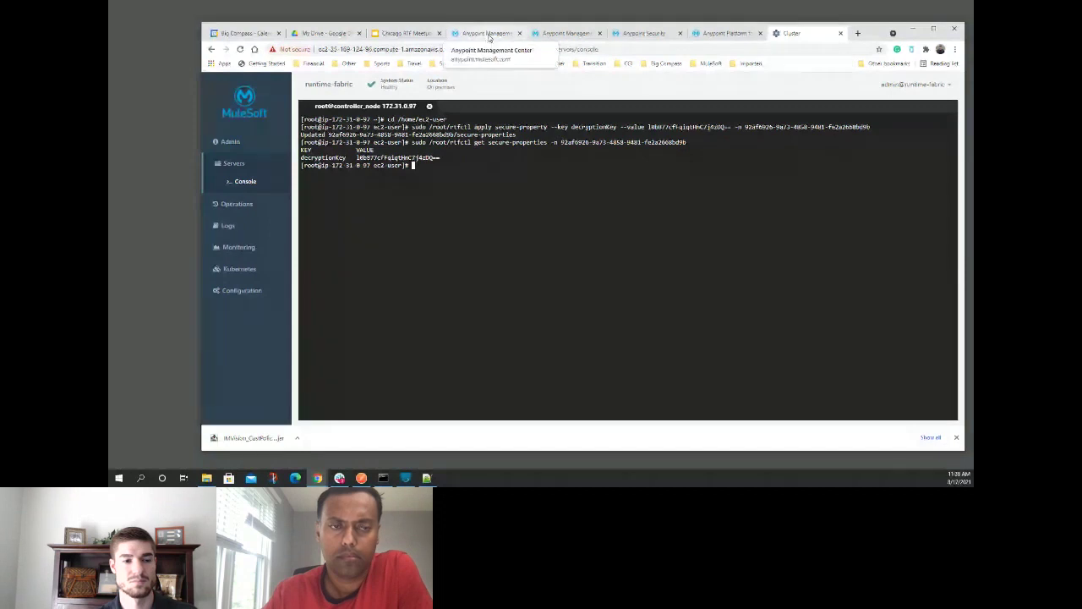
# - Move from the Runtime Manager tabs to API Manager and open PokemonToDB v1's Settings page
pyautogui.click(555, 32)
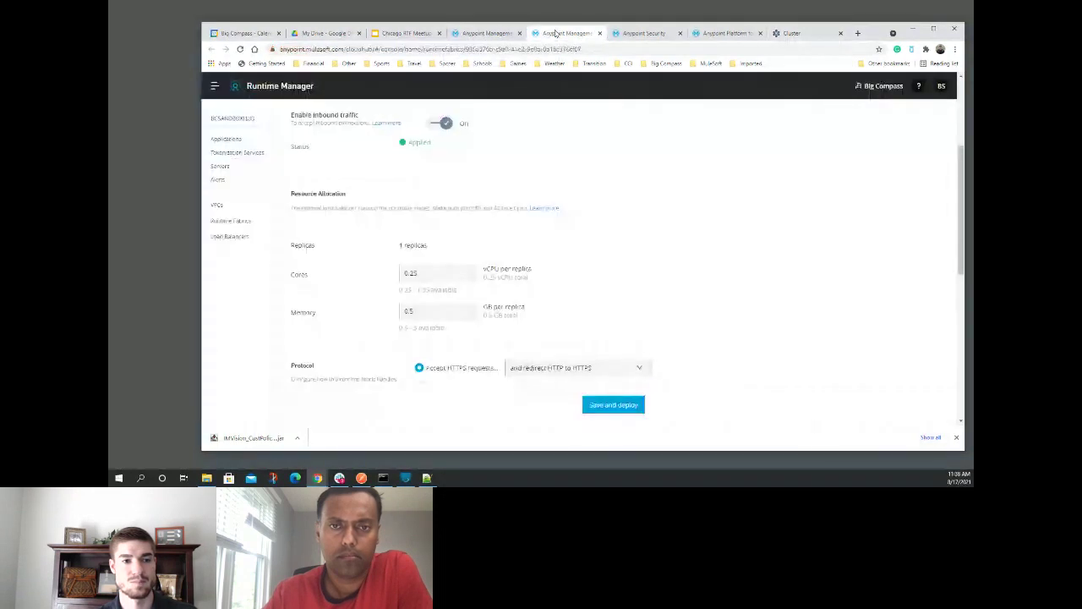
pyautogui.click(490, 34)
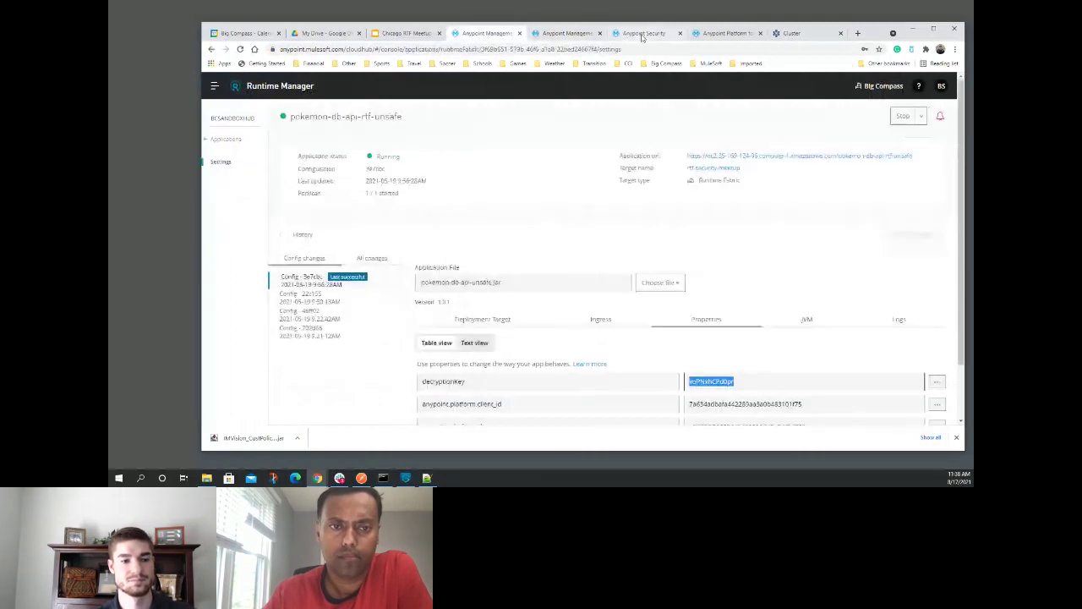
pyautogui.click(725, 34)
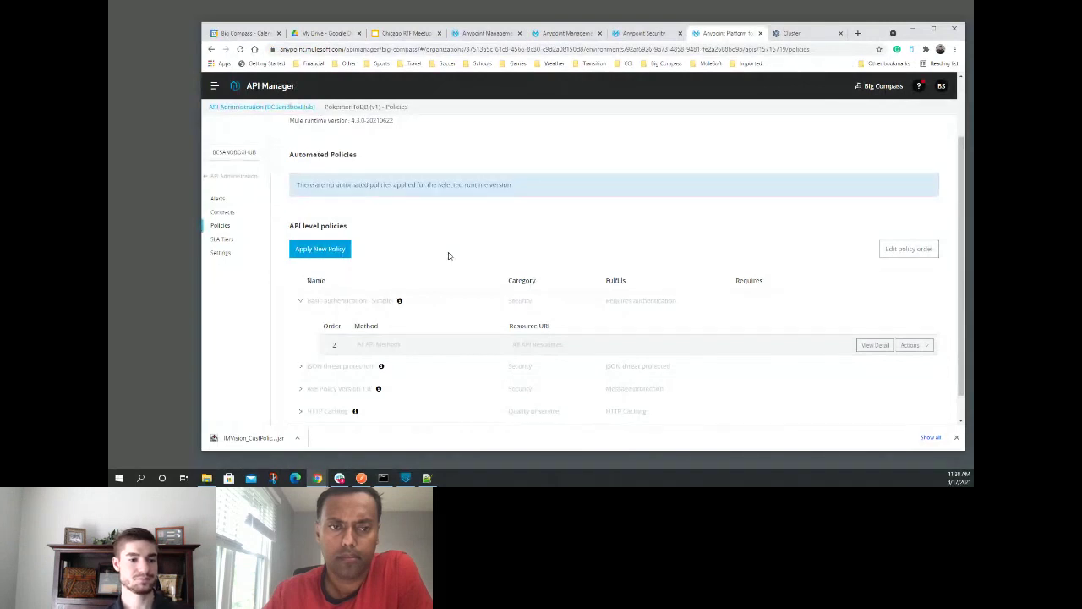
pyautogui.scroll(2, 427, 184)
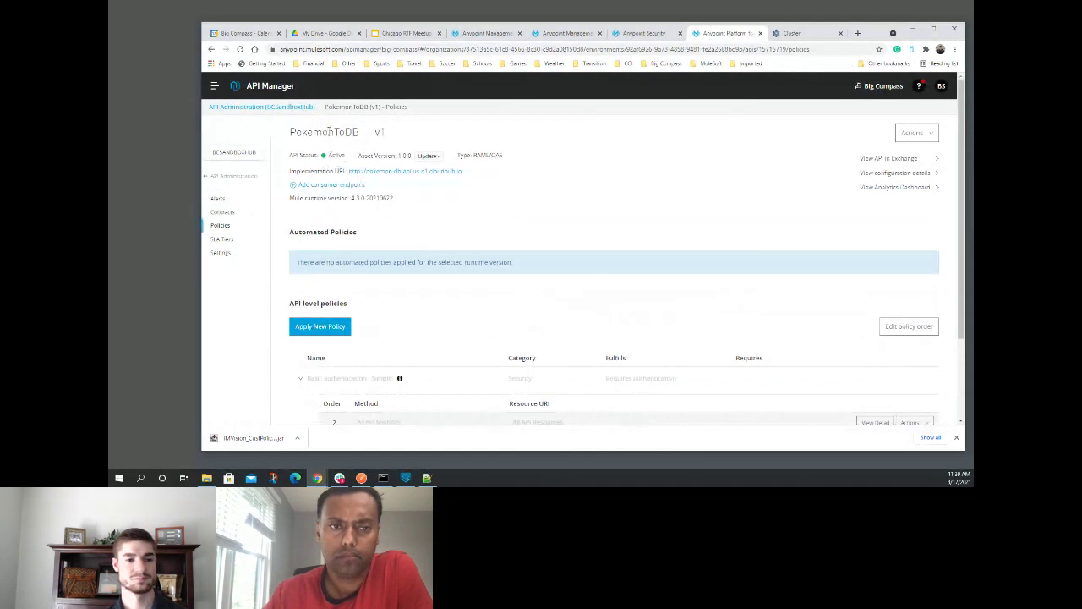
pyautogui.click(220, 253)
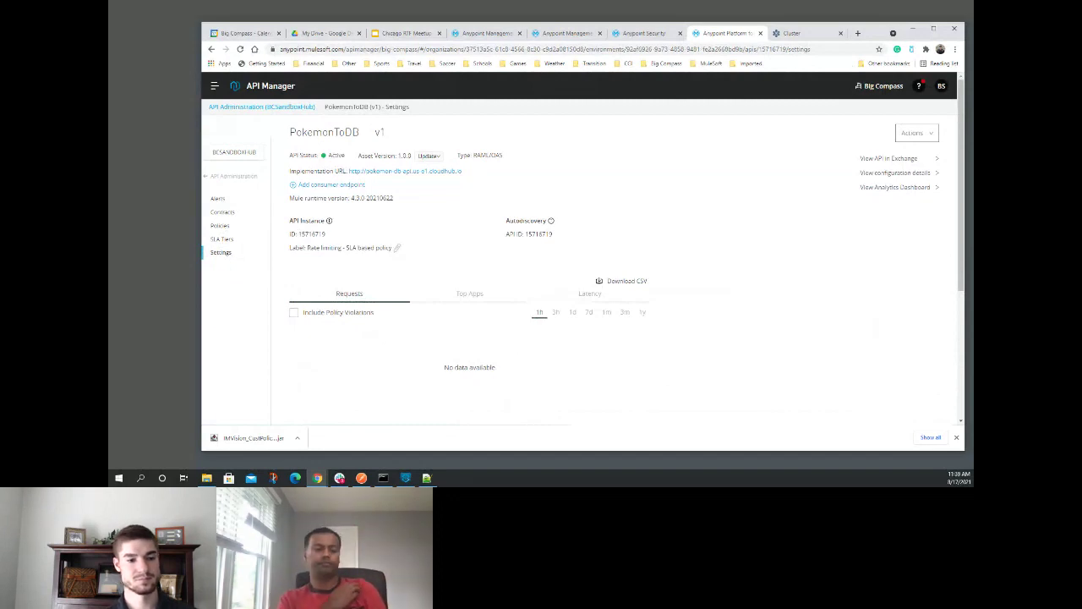
pyautogui.hotkey('alt', 'Tab')
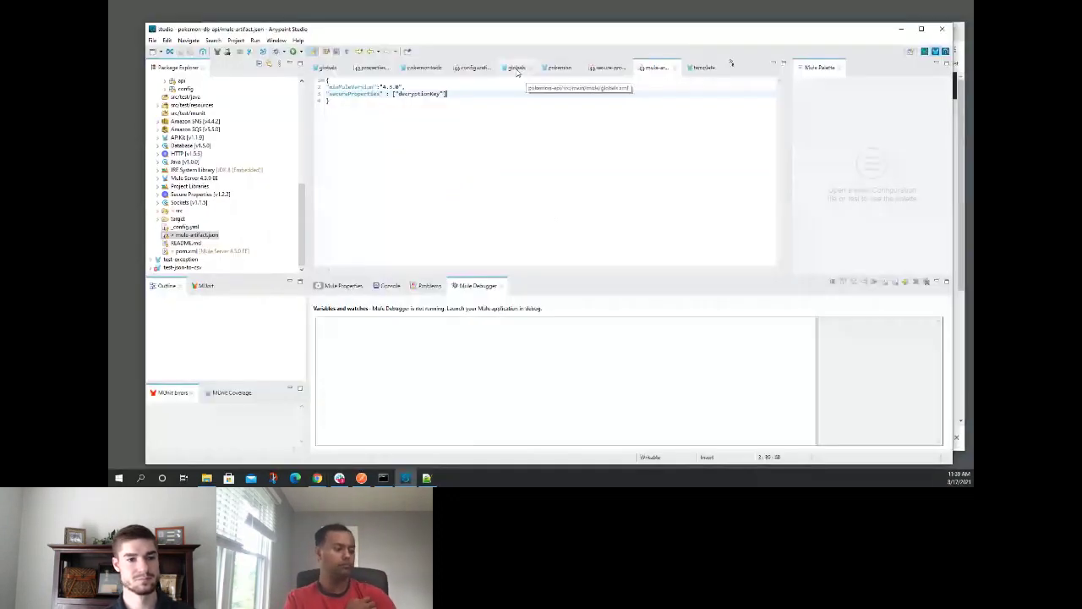
pyautogui.click(516, 68)
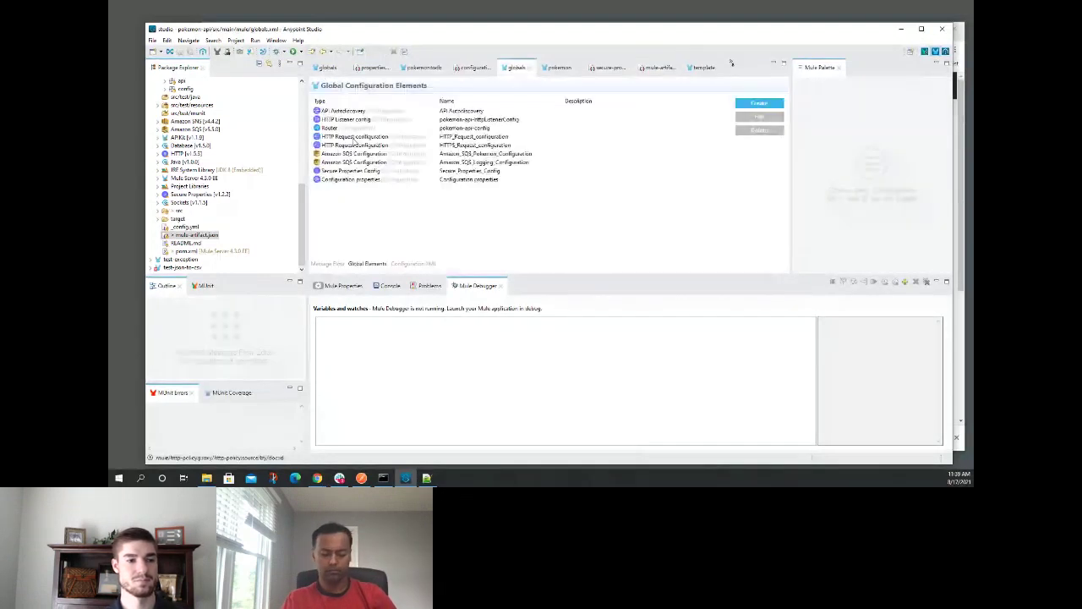
pyautogui.click(343, 112)
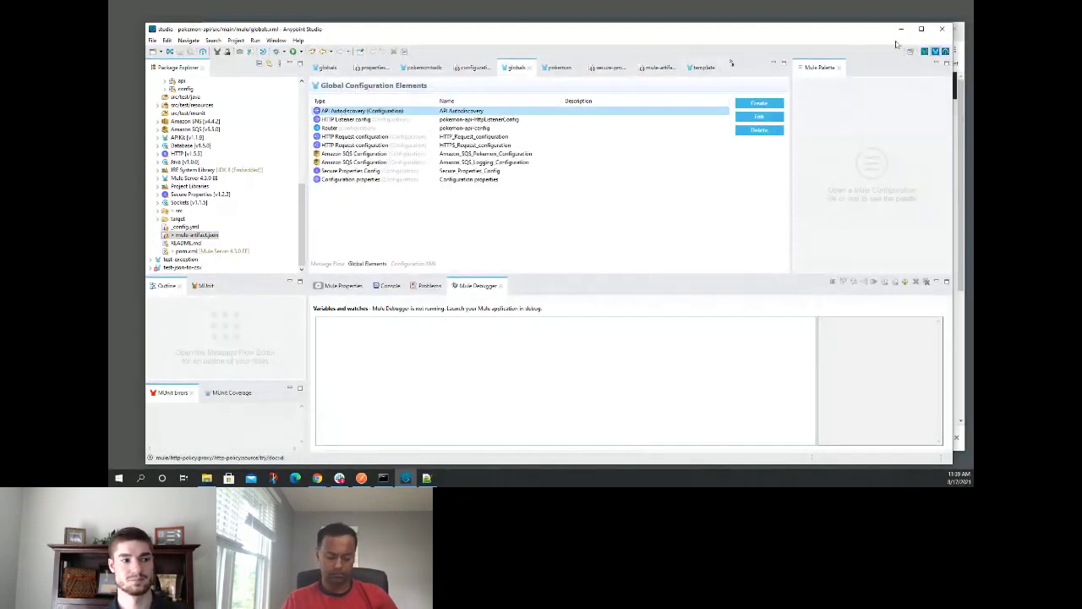
pyautogui.doubleClick(428, 112)
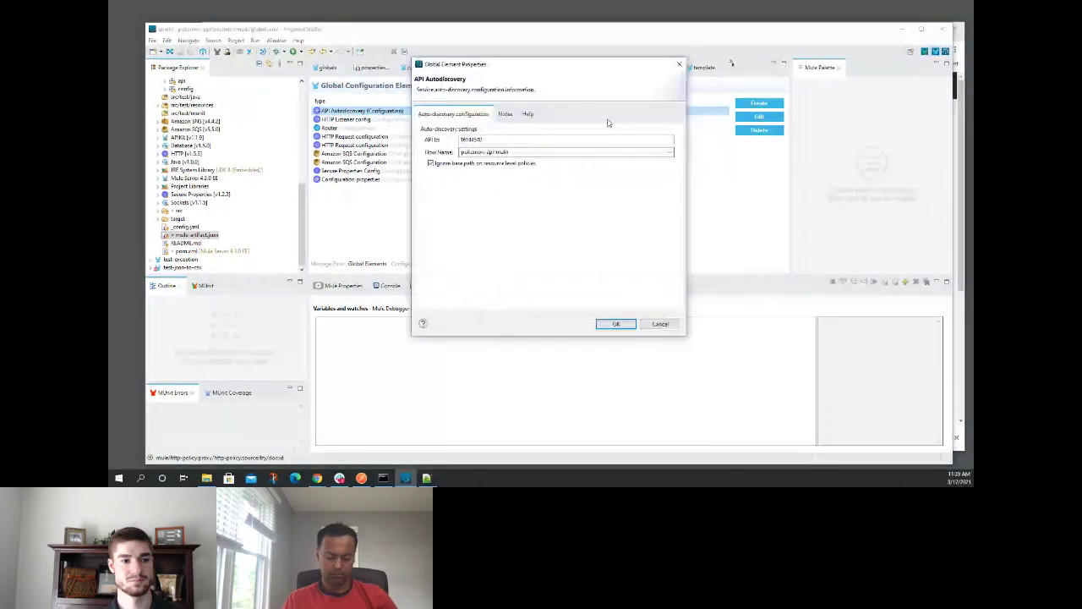
pyautogui.click(661, 325)
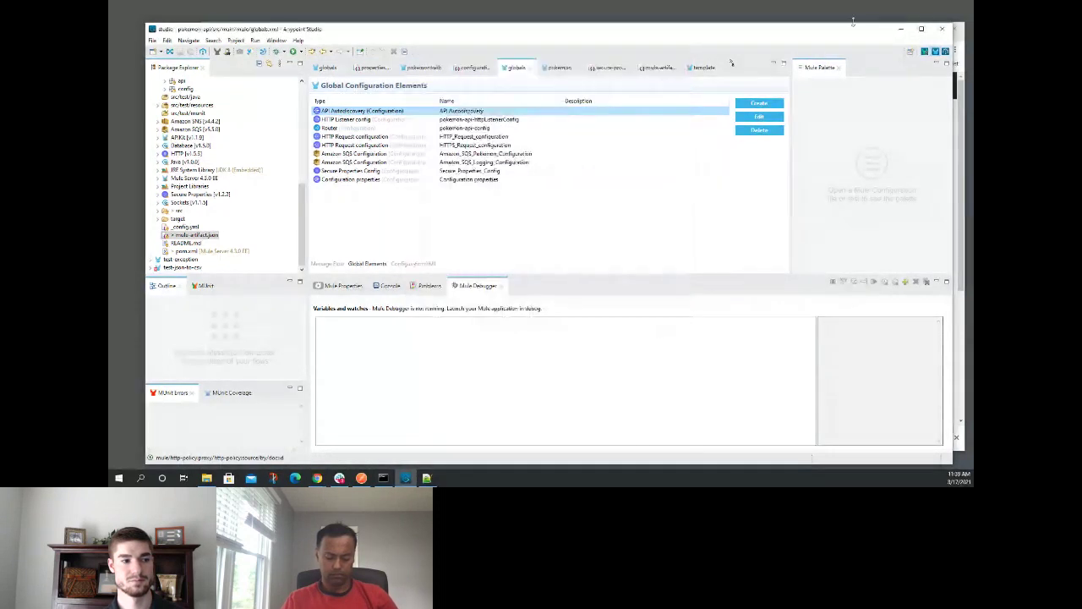
pyautogui.click(904, 30)
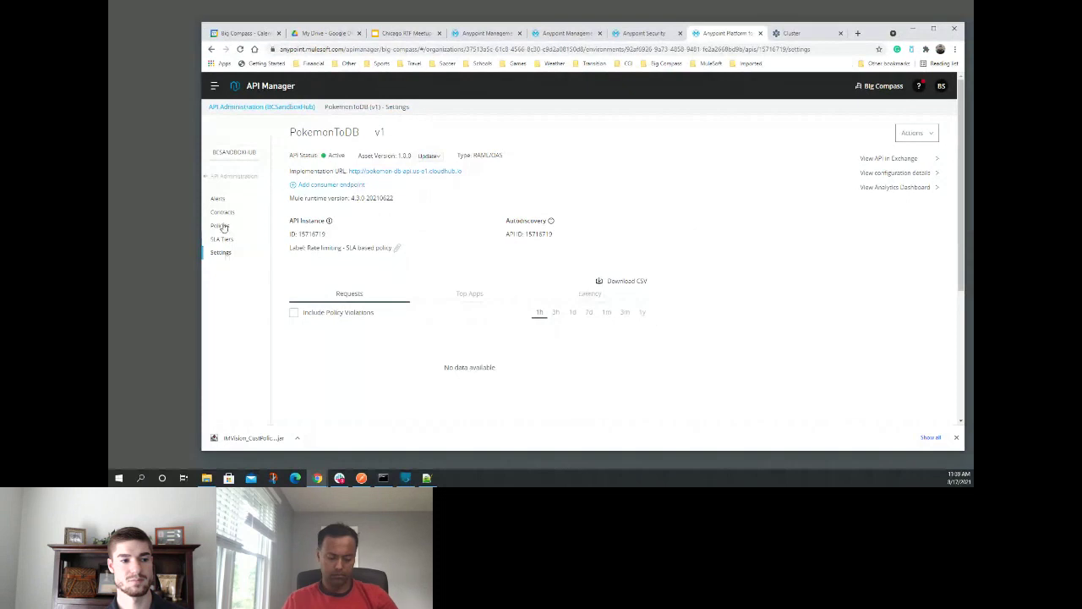
# - Enable the Basic authentication - Simple policy on PokemonToDB from its Actions menu
pyautogui.click(223, 213)
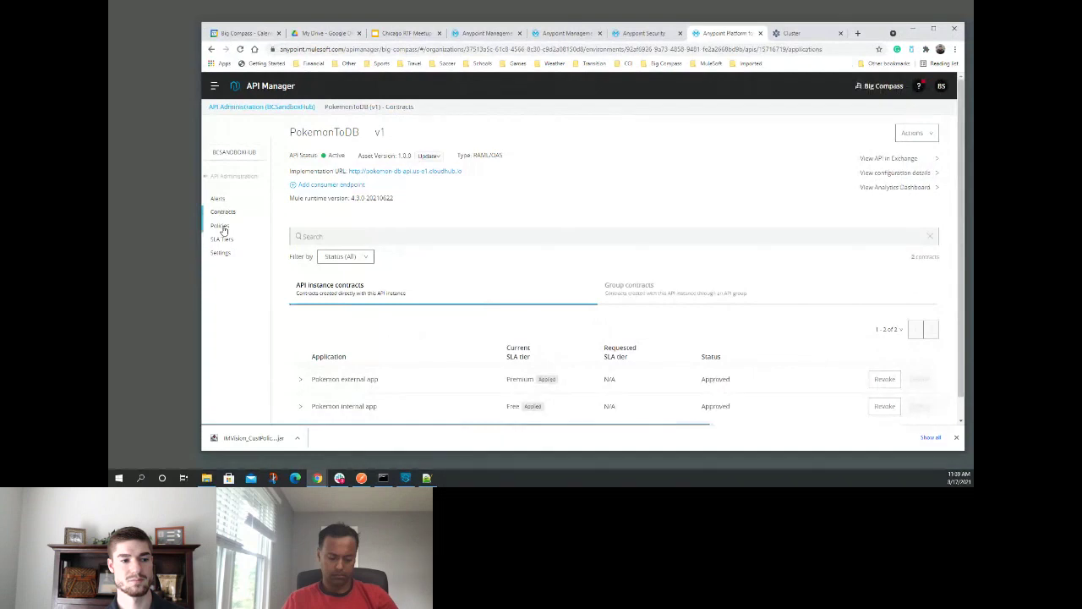
pyautogui.click(221, 227)
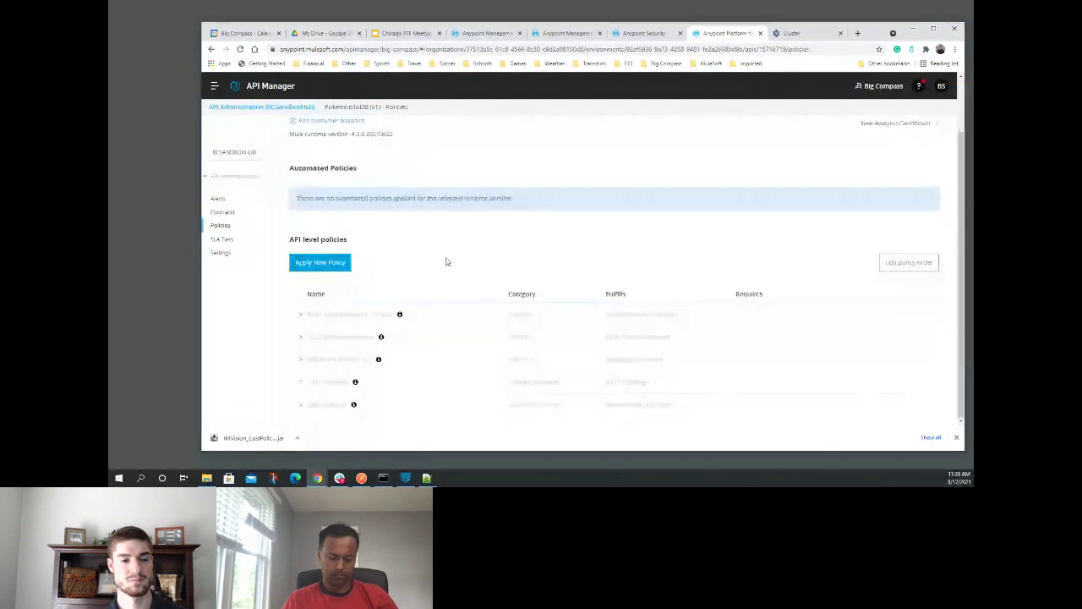
pyautogui.click(301, 315)
pyautogui.click(914, 360)
pyautogui.click(884, 395)
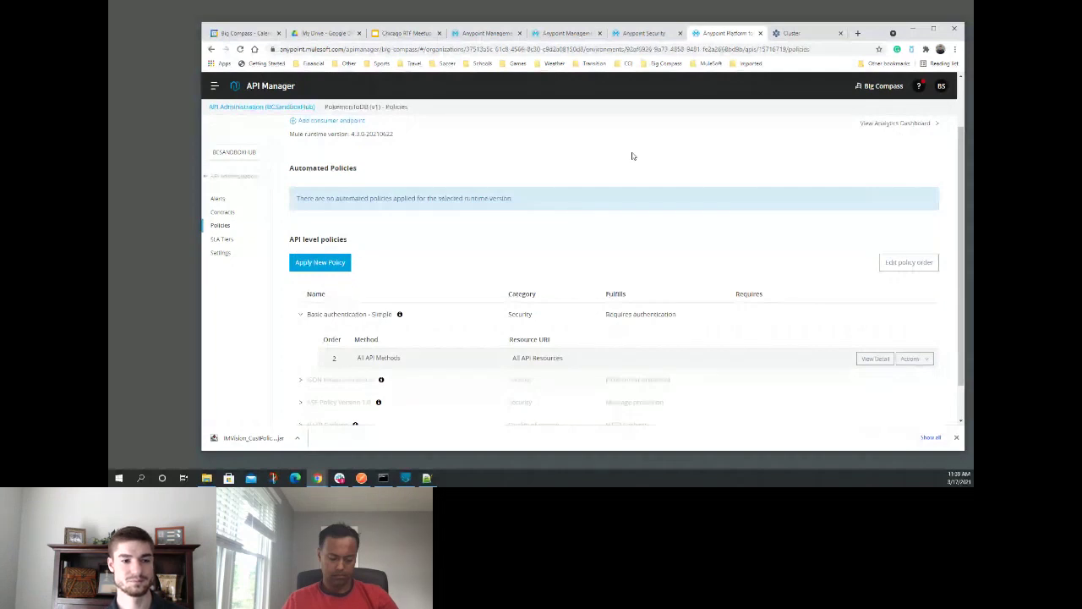
pyautogui.hotkey('ctrl', '4')
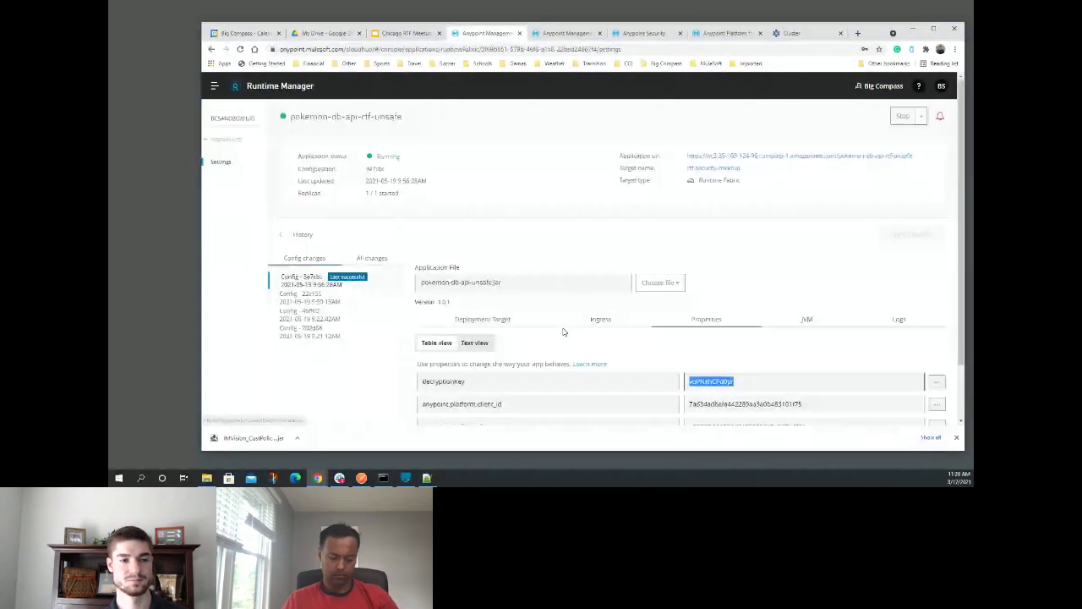
# - Review the rtf-security-meetup Runtime Fabric inbound traffic settings down to its Security Policies
pyautogui.click(570, 32)
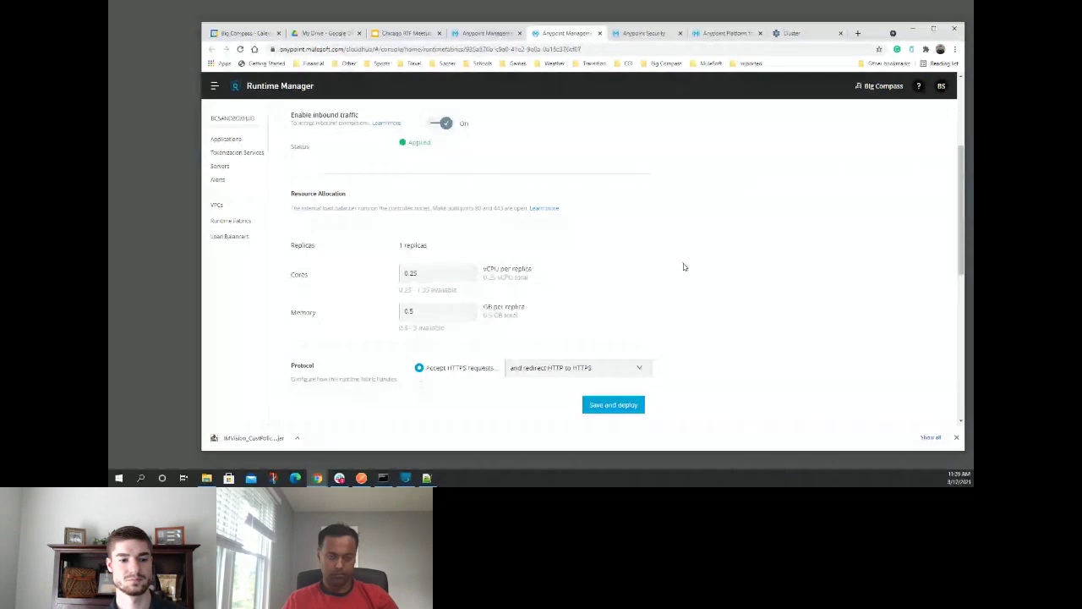
pyautogui.scroll(-2, 686, 264)
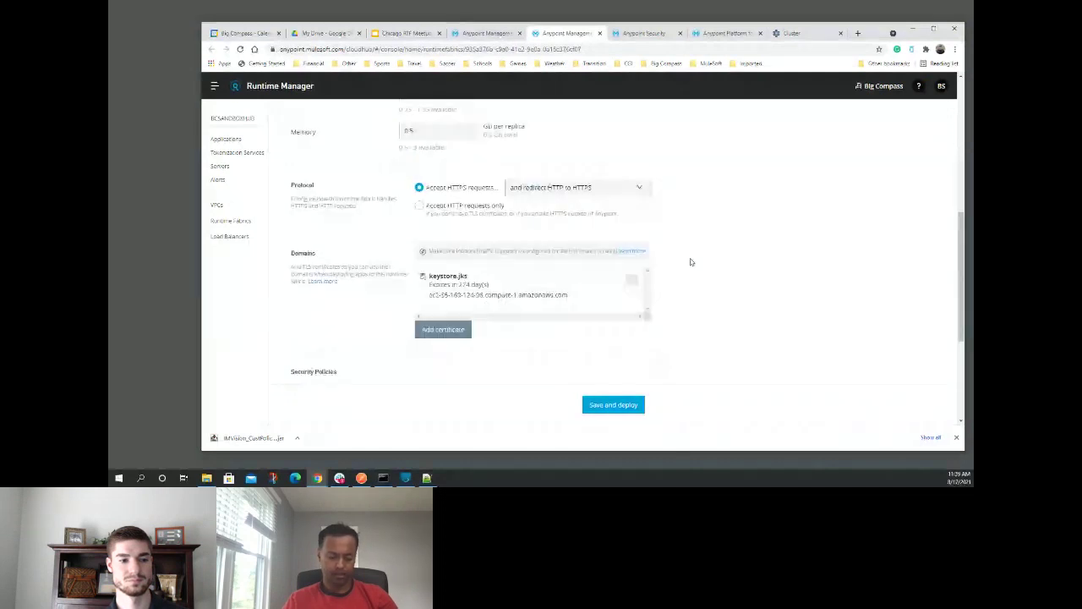
pyautogui.scroll(-2, 727, 265)
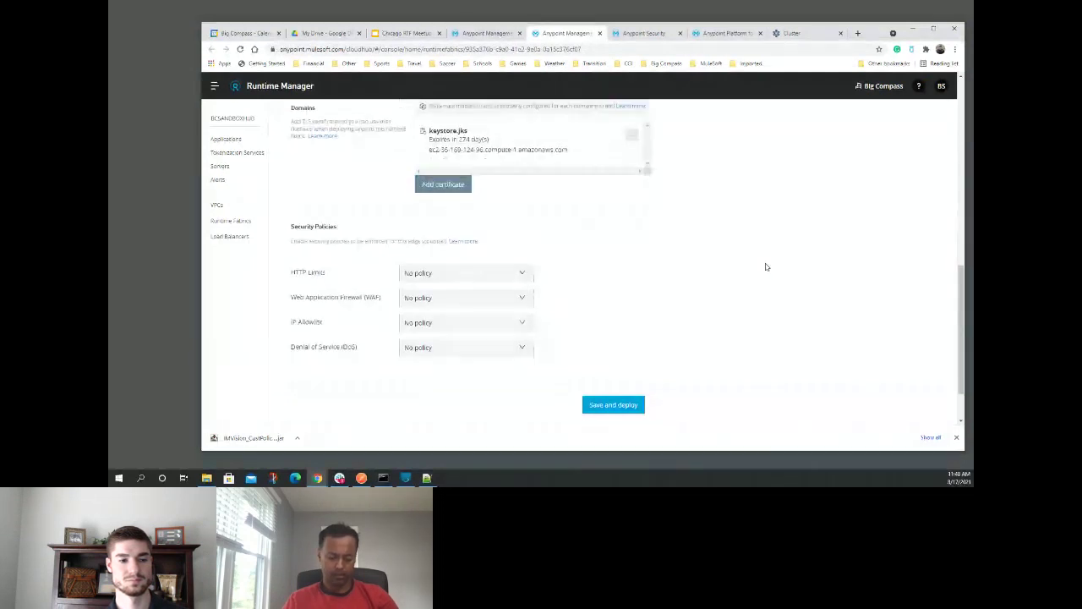
pyautogui.scroll(10, 750, 247)
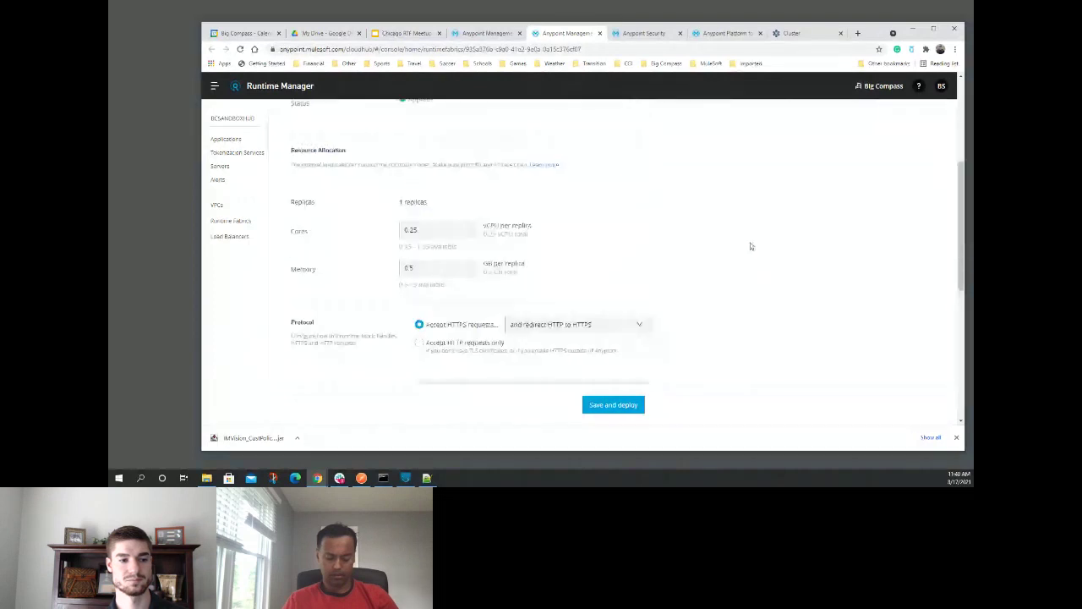
pyautogui.scroll(1, 750, 246)
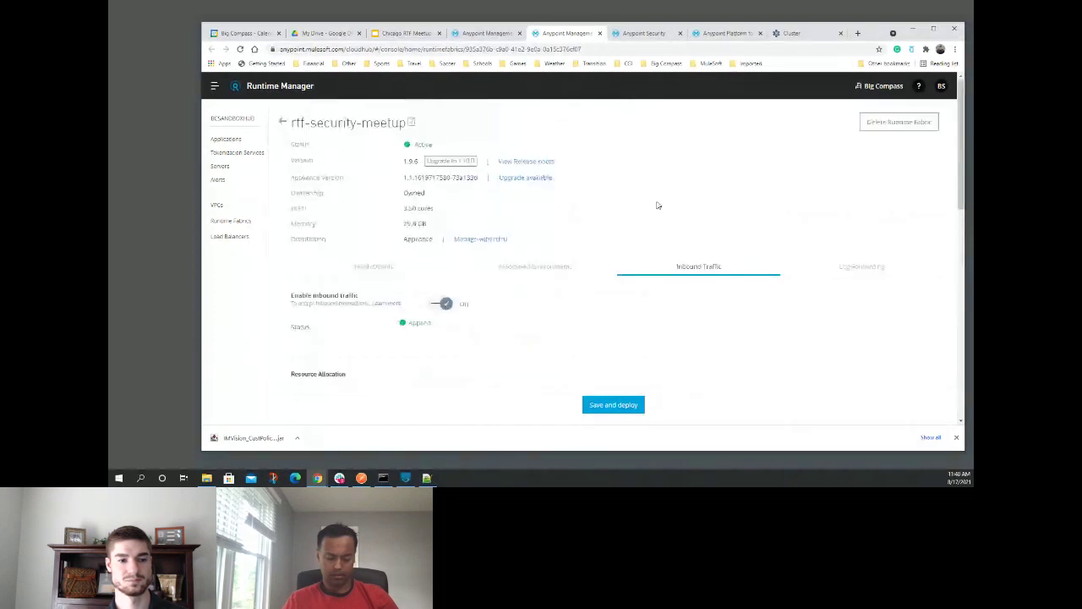
pyautogui.scroll(-2, 710, 205)
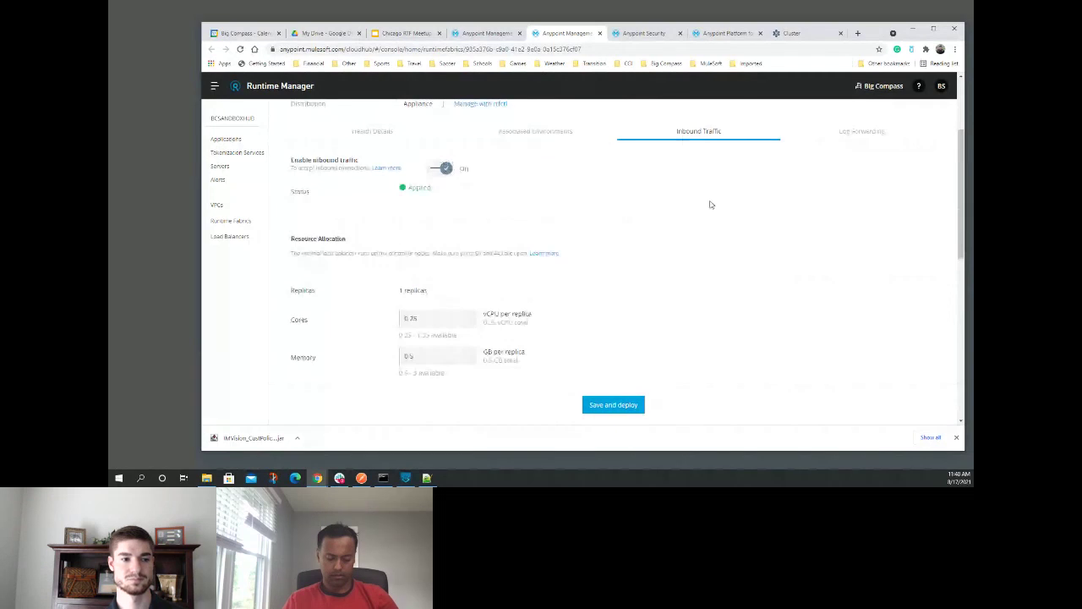
pyautogui.scroll(-2, 710, 205)
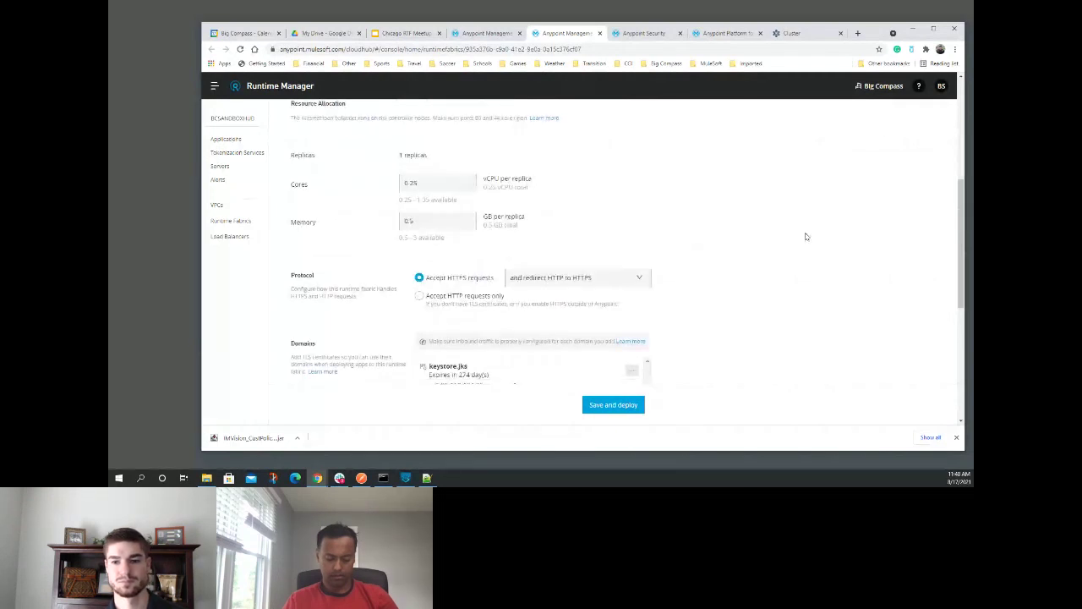
pyautogui.scroll(-2, 795, 233)
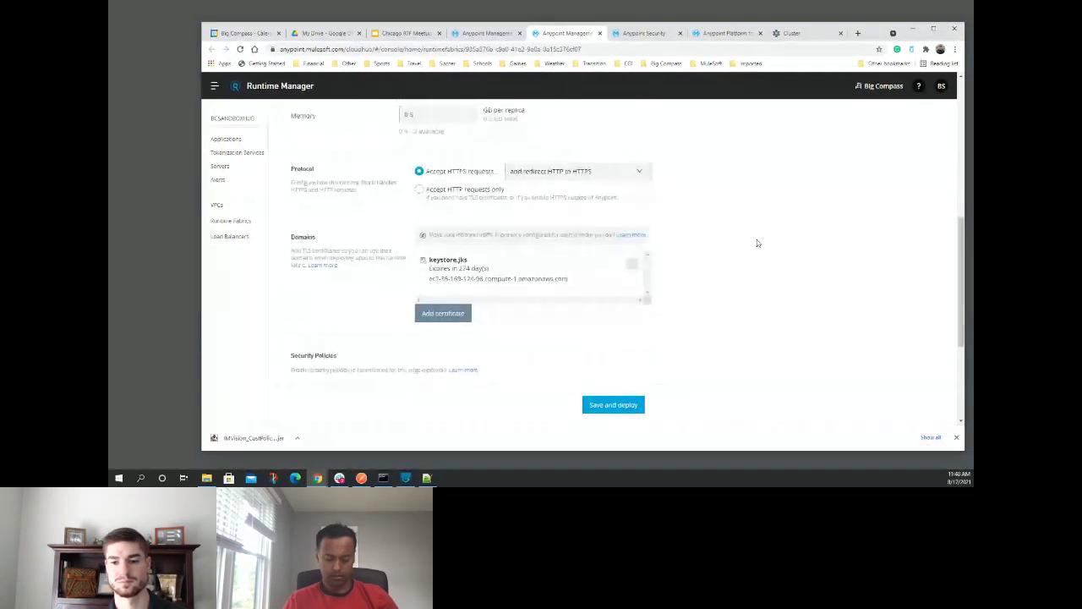
pyautogui.scroll(-3, 757, 244)
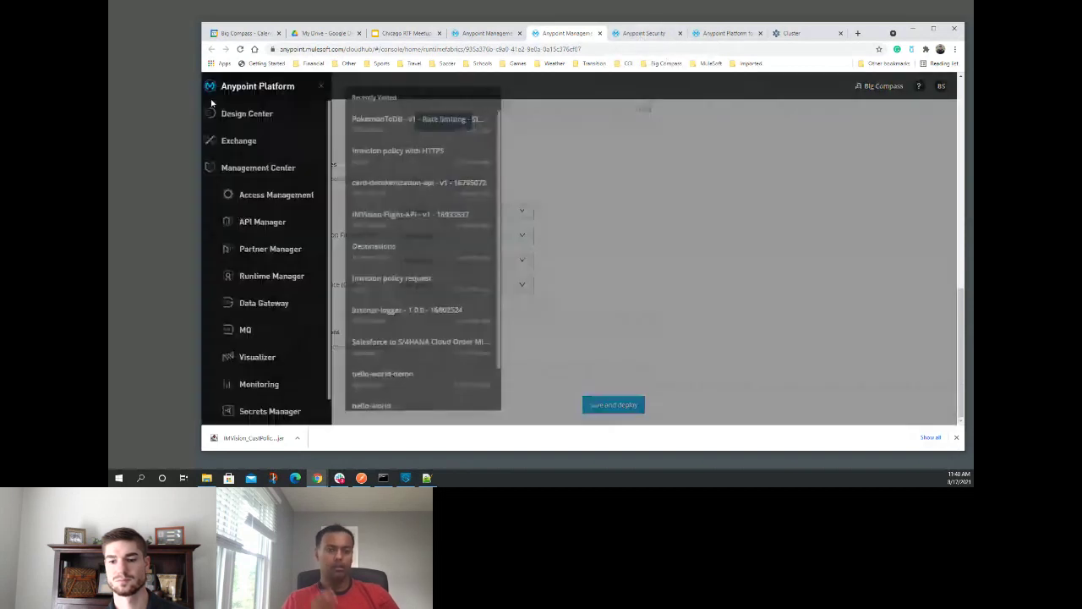
# - Go to Anypoint Security's list of policies (WAF2, RTF-Allow, DoS, WAF, SizeLimit)
pyautogui.click(214, 85)
pyautogui.scroll(-1, 264, 340)
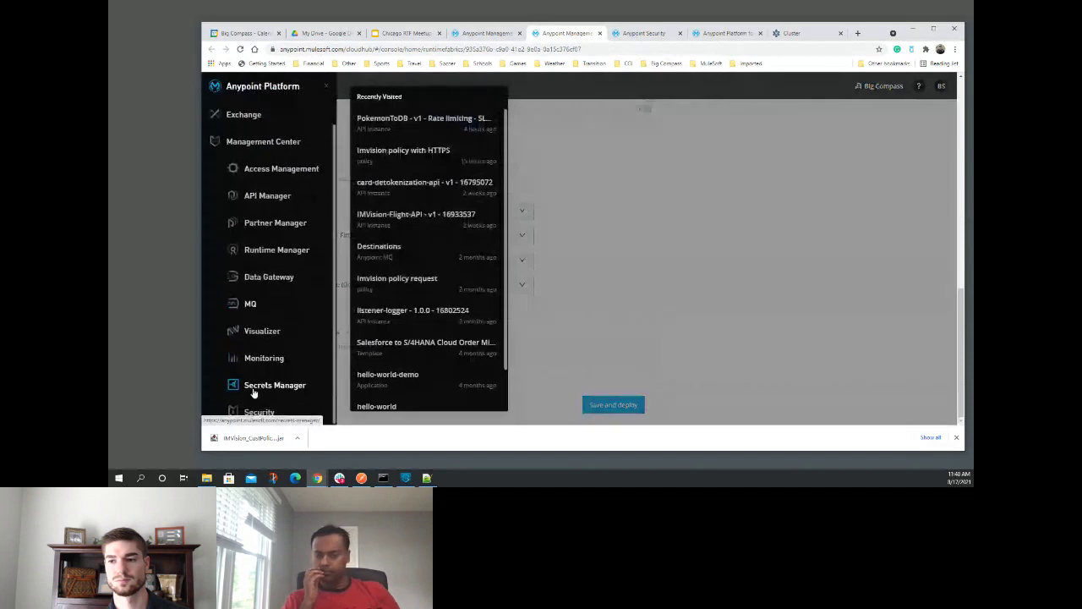
pyautogui.click(657, 35)
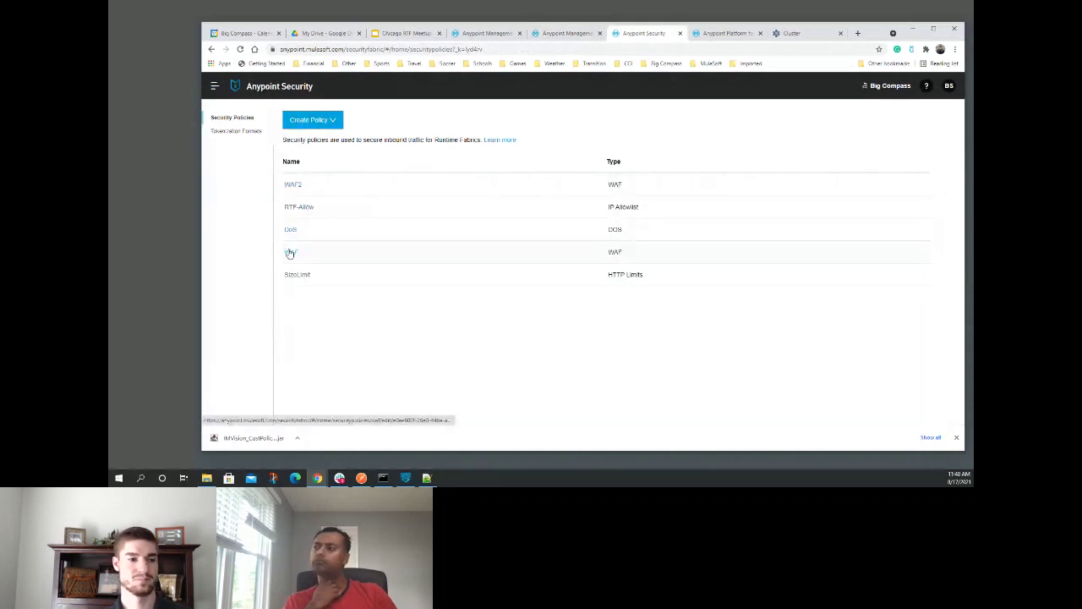
# - Inspect the WAF policy's request and response rulesets
pyautogui.click(290, 252)
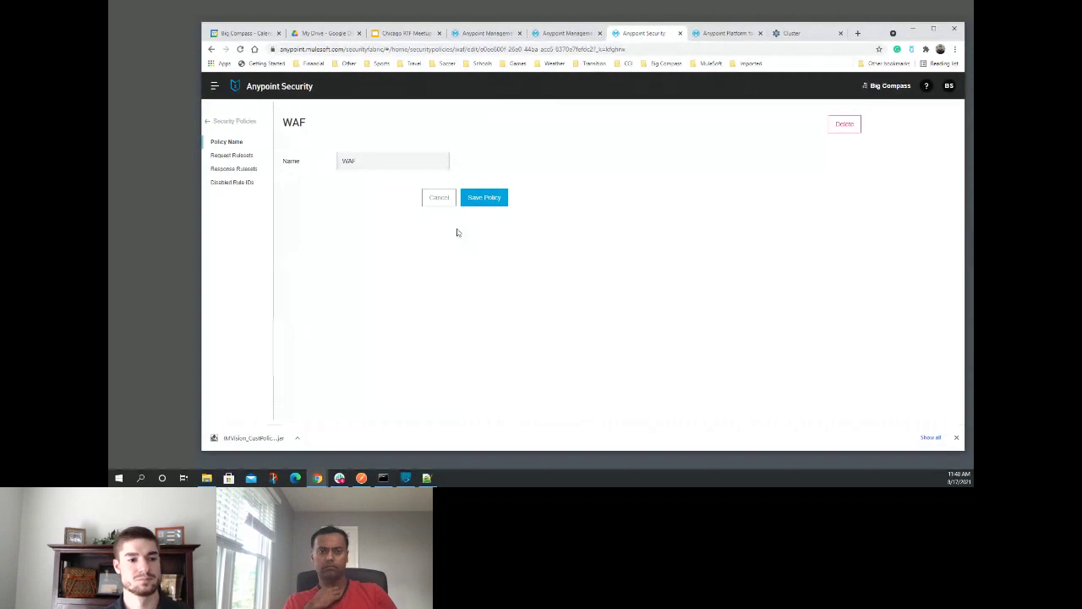
pyautogui.click(484, 197)
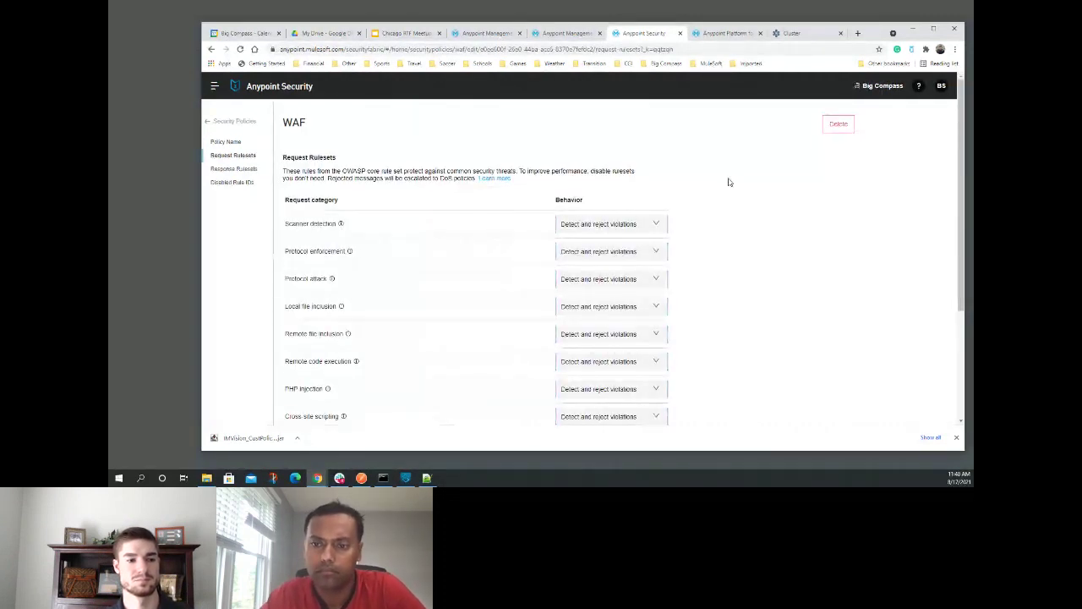
pyautogui.scroll(-3, 338, 313)
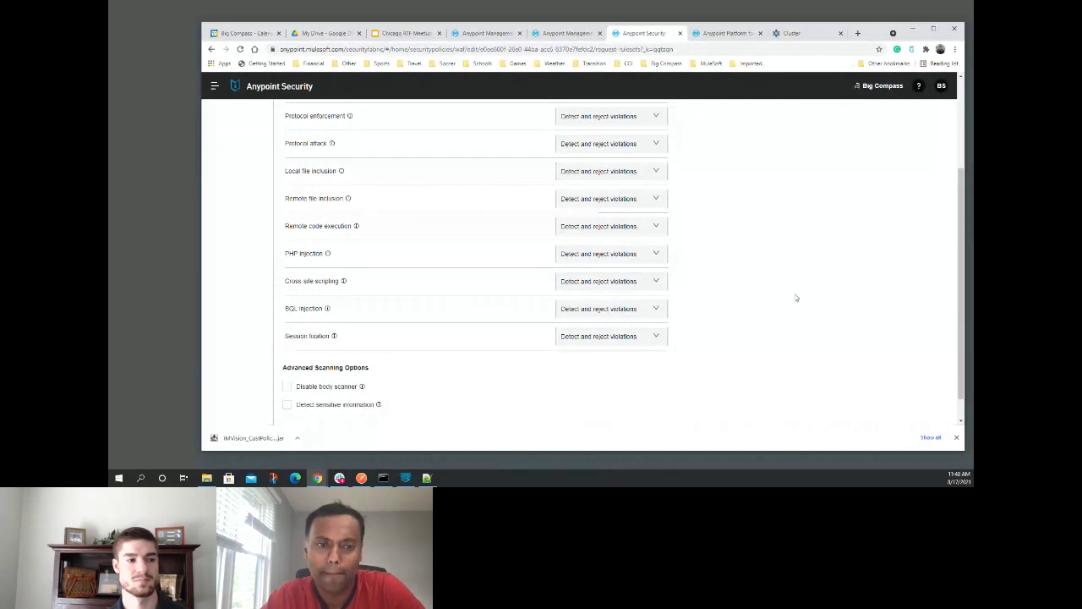
pyautogui.scroll(2, 796, 298)
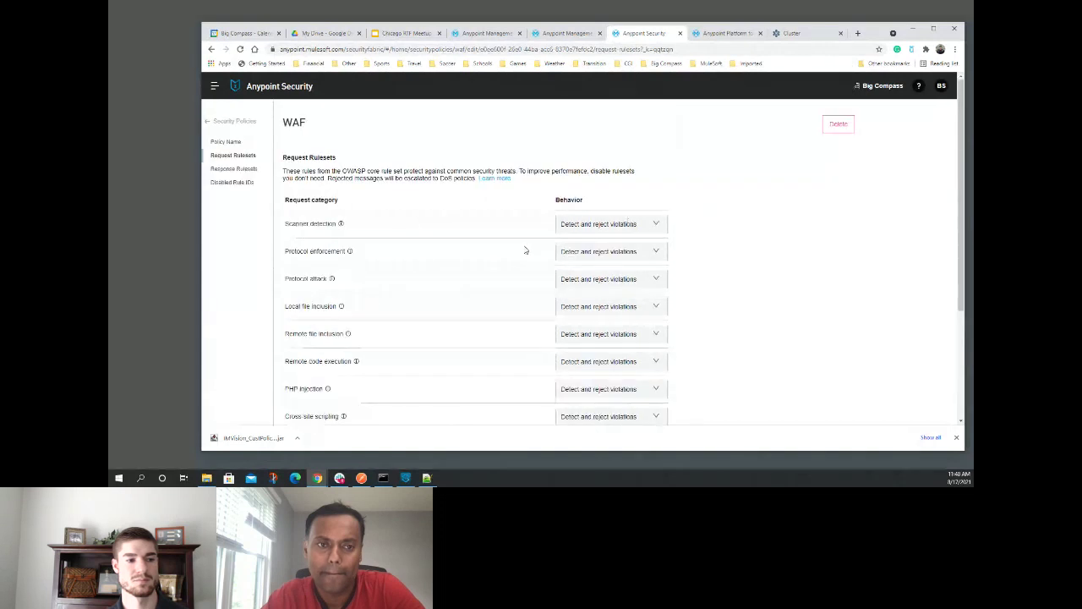
pyautogui.scroll(-3, 525, 250)
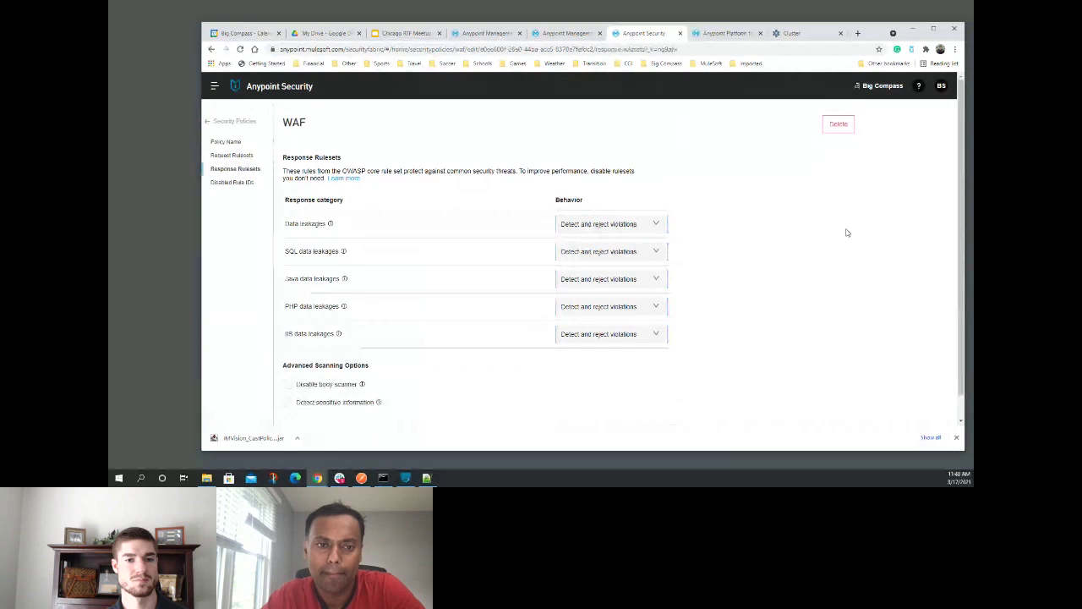
# - Go back to the policies list, view the RTF-Allow two-range IP allowlist, then switch to Postman
pyautogui.click(227, 141)
pyautogui.click(223, 125)
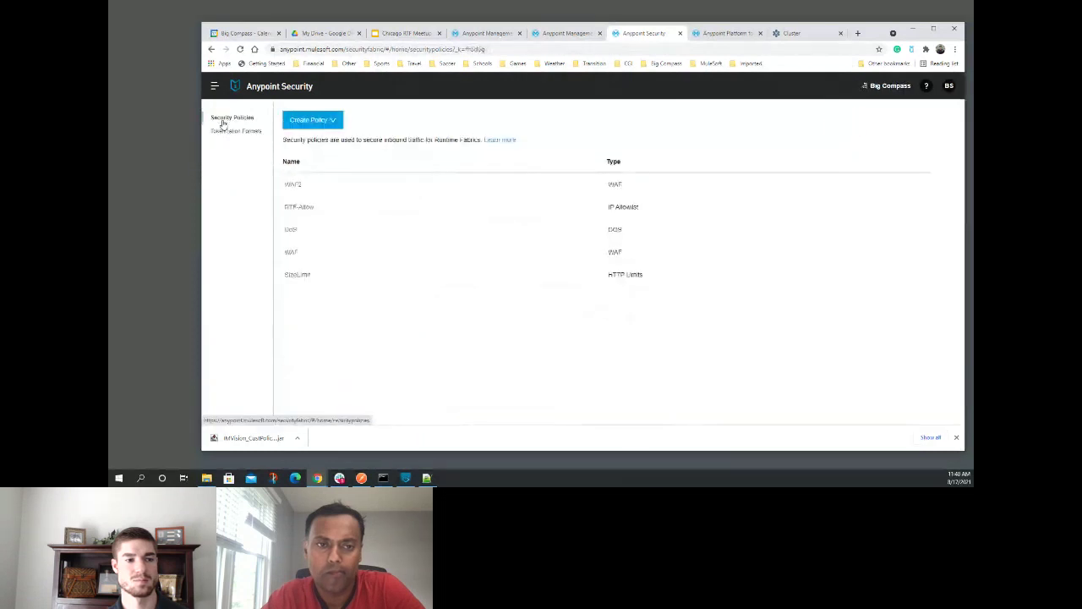
pyautogui.click(303, 207)
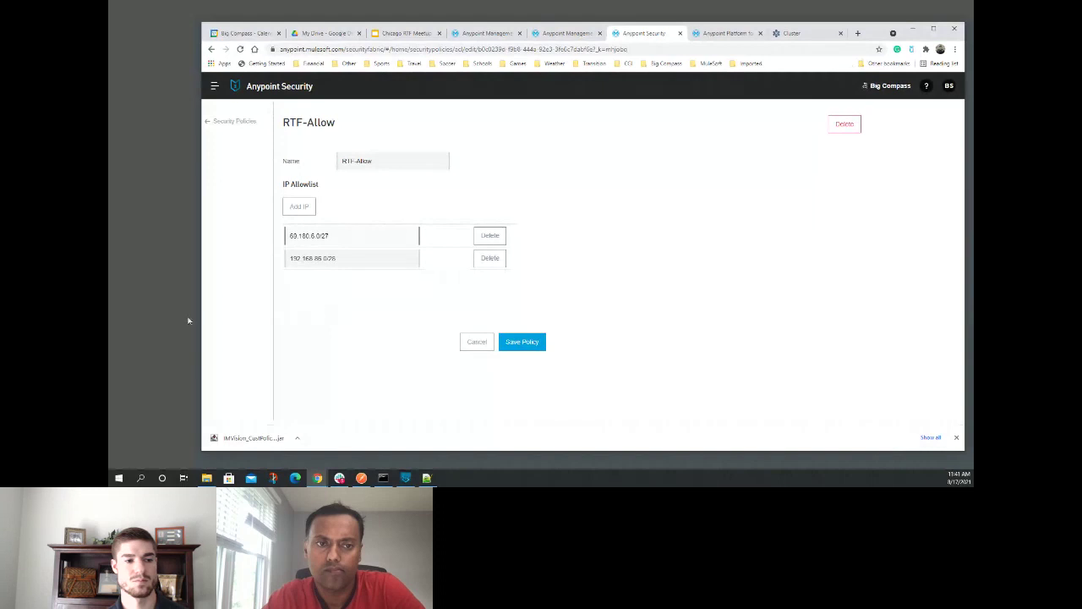
pyautogui.hotkey('alt', 'Tab')
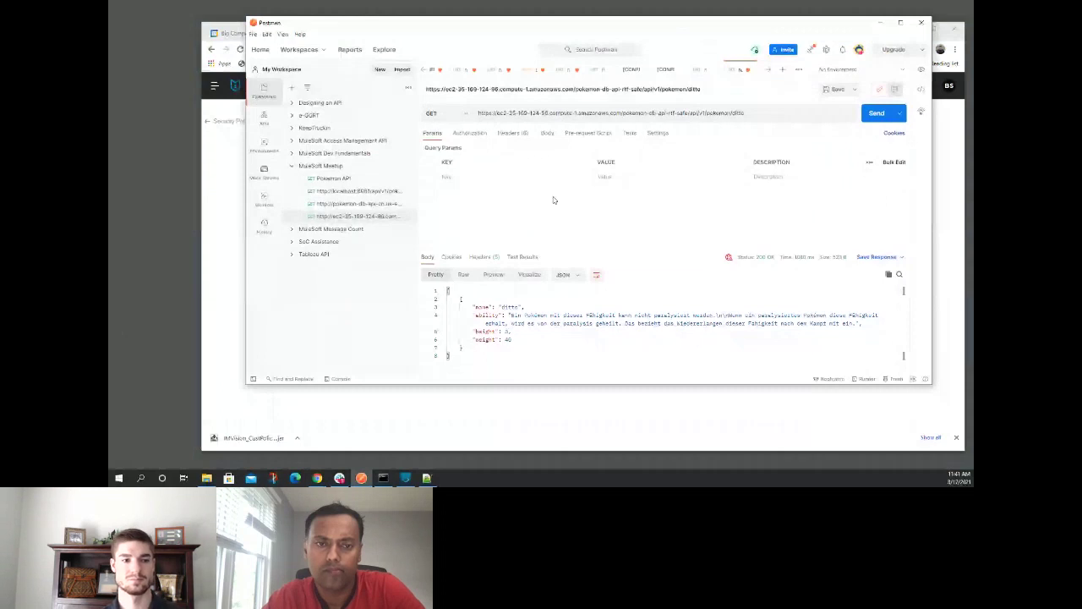
# - Resend the ditto request, getting 401 Unauthorized, then return to the Anypoint Security policies list
pyautogui.hotkey('ctrl', 'Return')
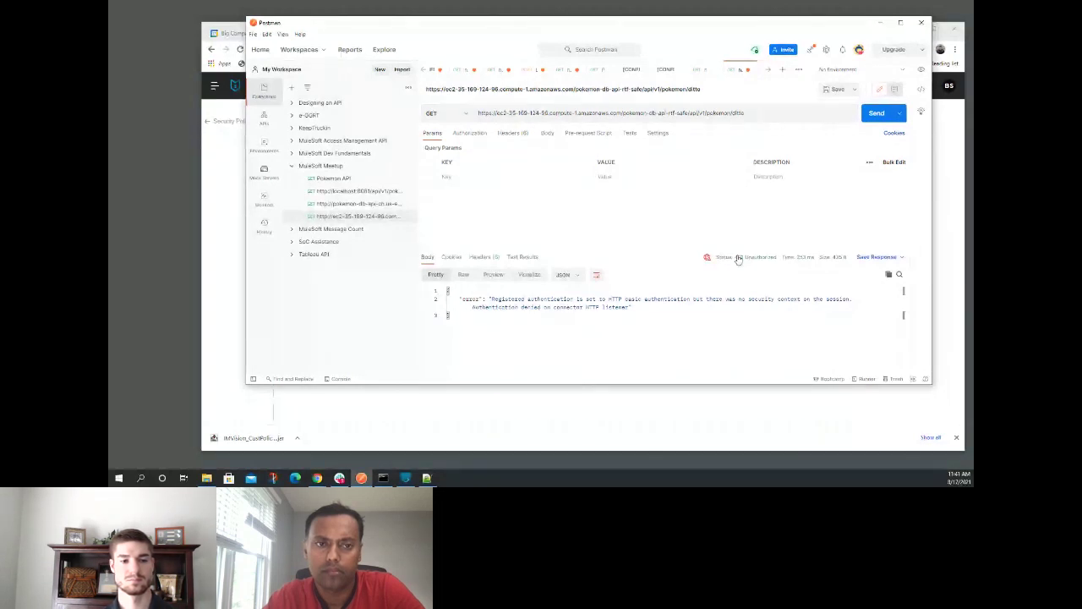
pyautogui.moveTo(740, 263)
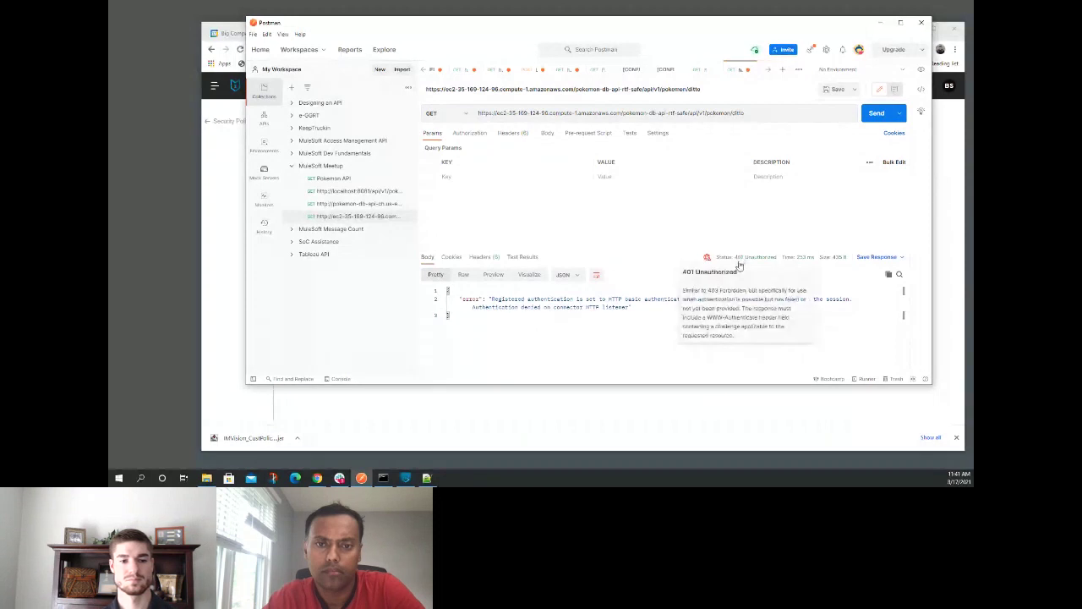
pyautogui.click(880, 22)
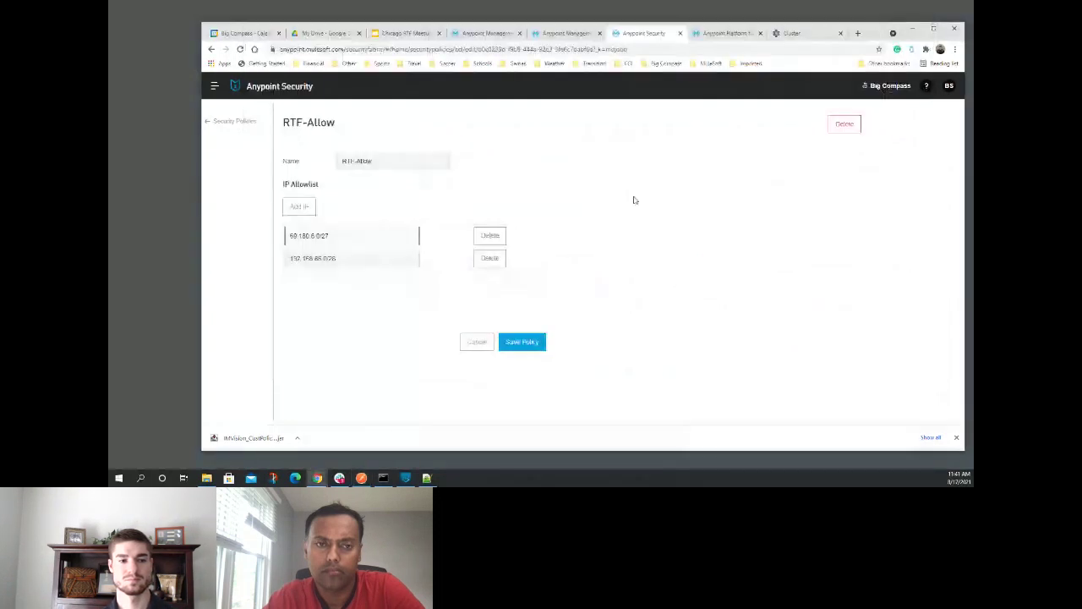
pyautogui.click(232, 121)
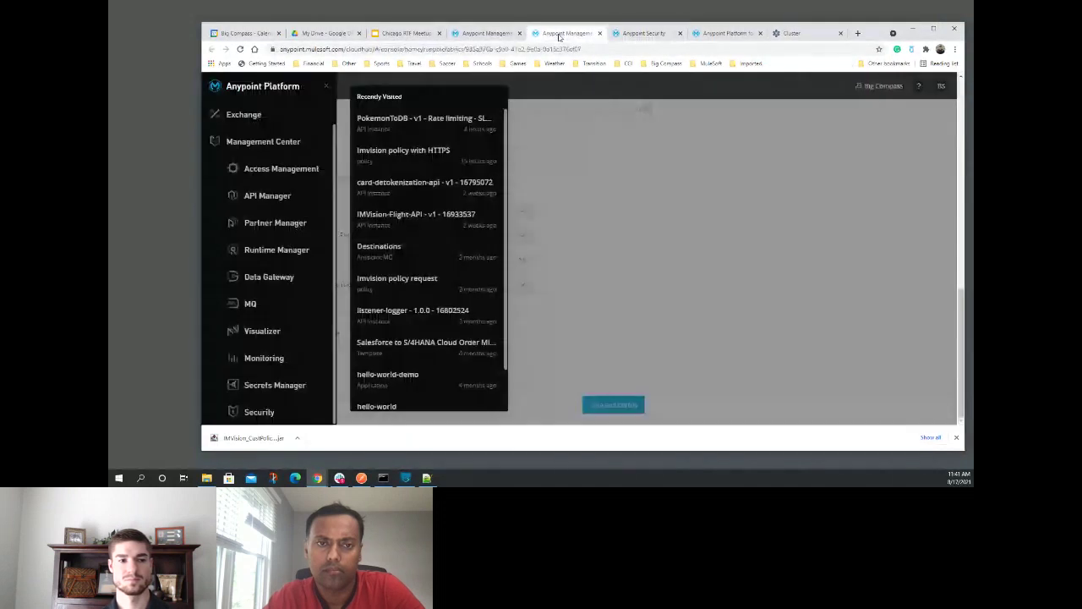
# - Set the Runtime Fabric IP Allowlist policy to RTF-Allow, save and deploy, then return to Postman
pyautogui.click(565, 33)
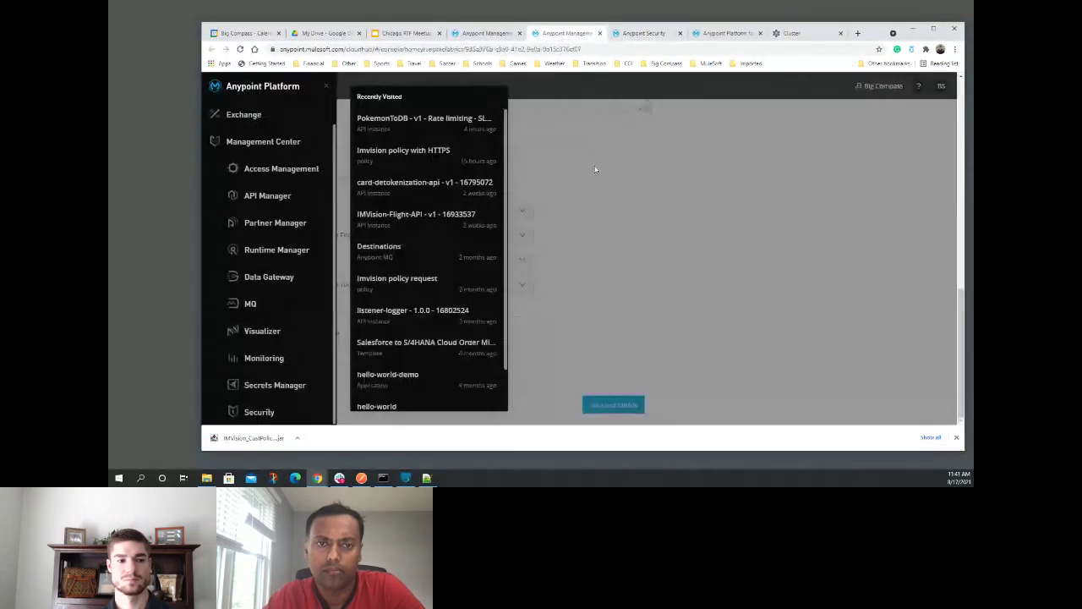
pyautogui.click(486, 32)
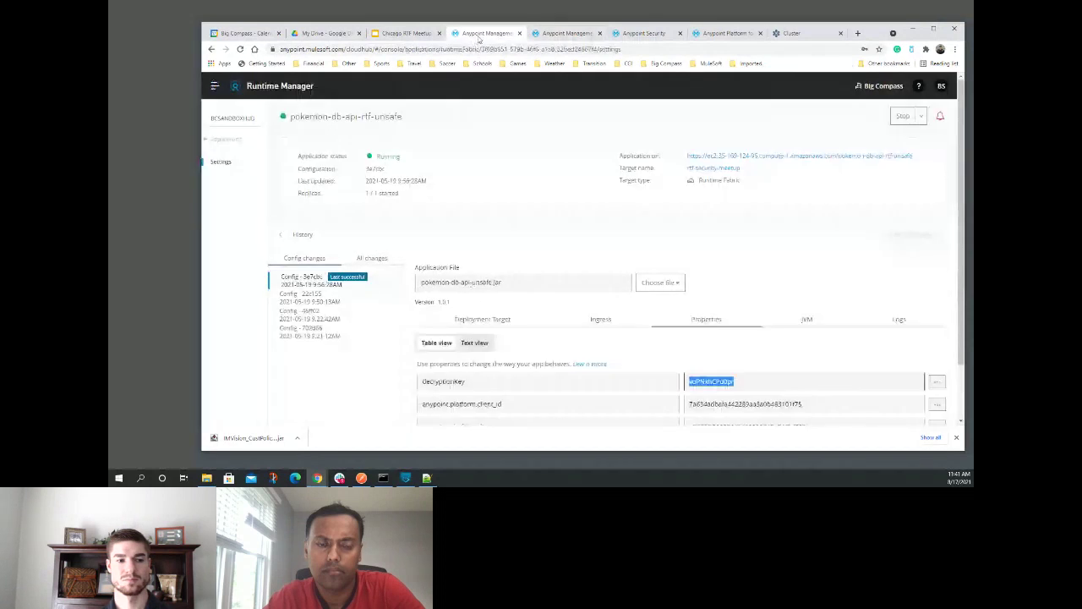
pyautogui.click(638, 33)
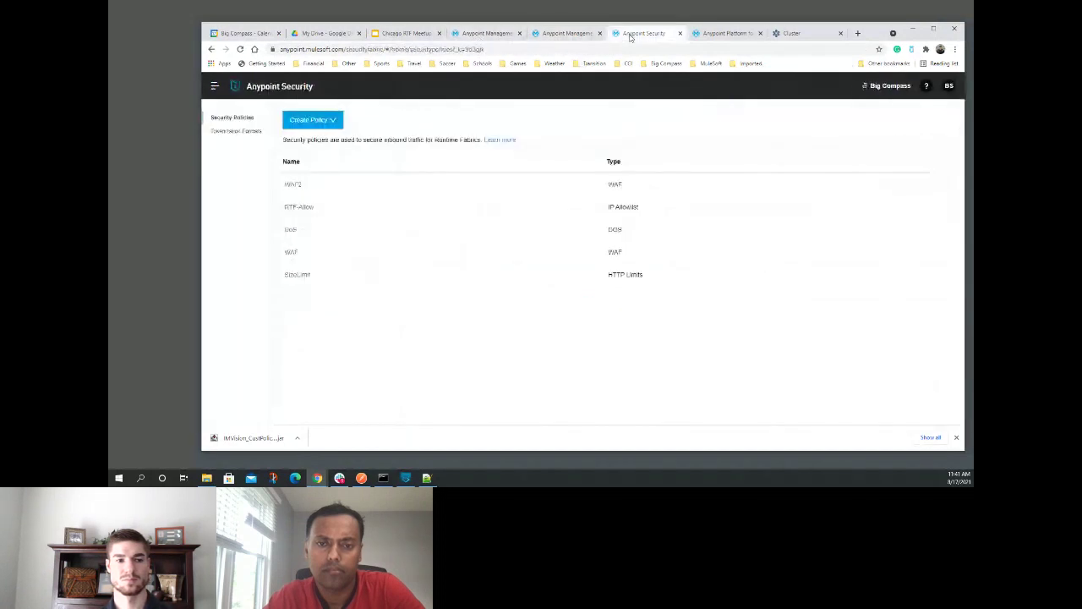
pyautogui.click(701, 32)
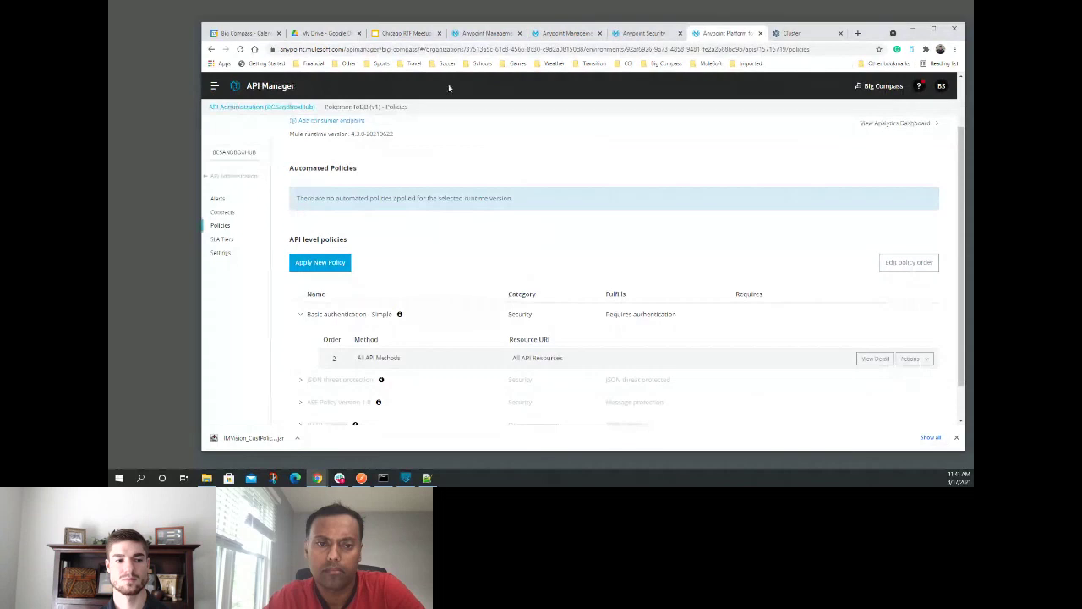
pyautogui.click(484, 33)
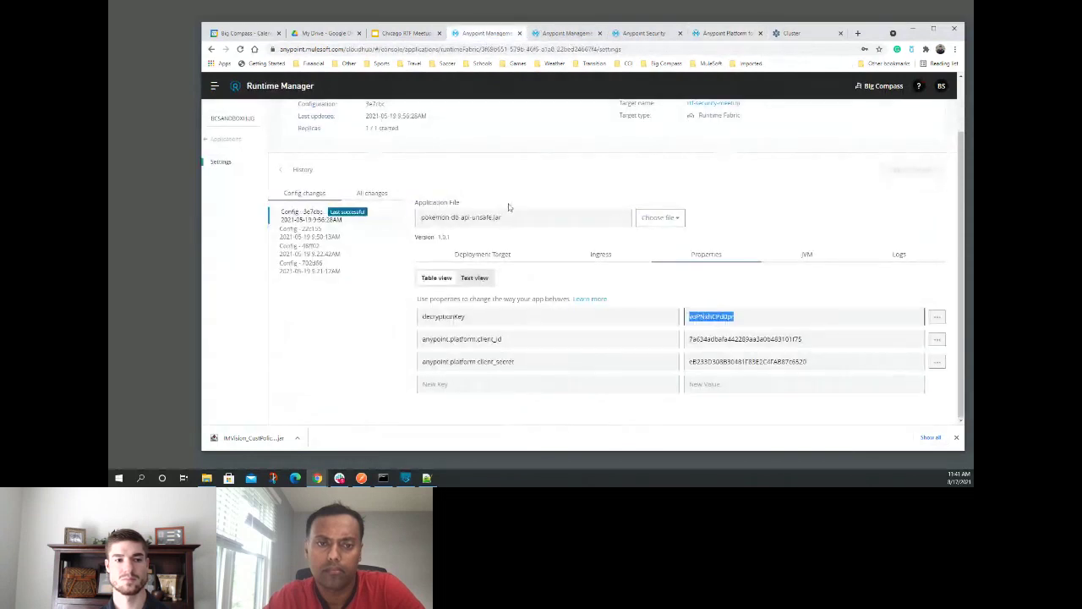
pyautogui.click(554, 35)
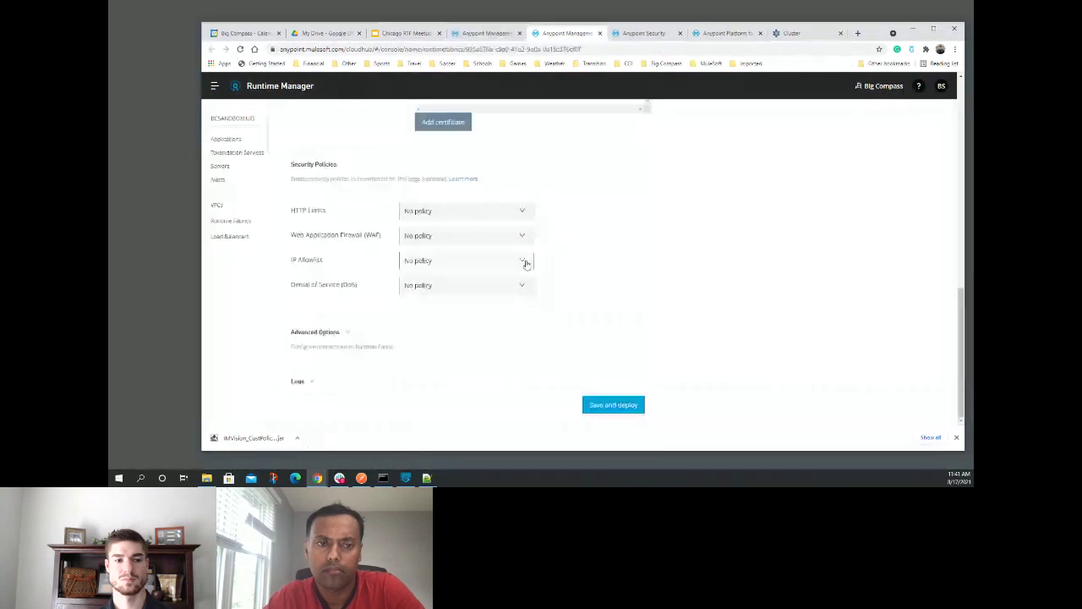
pyautogui.click(524, 261)
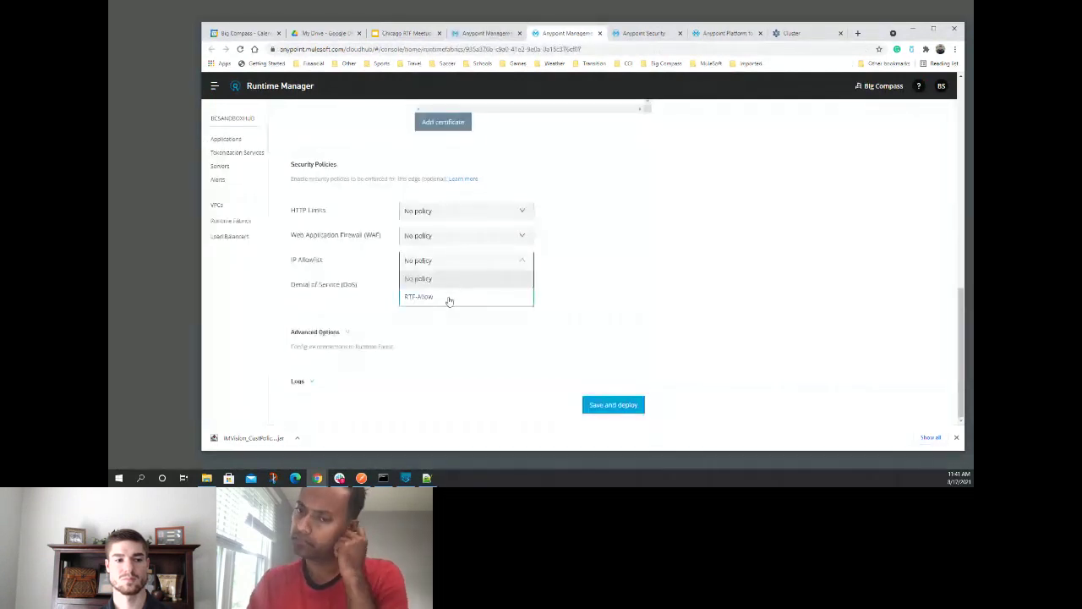
pyautogui.click(449, 299)
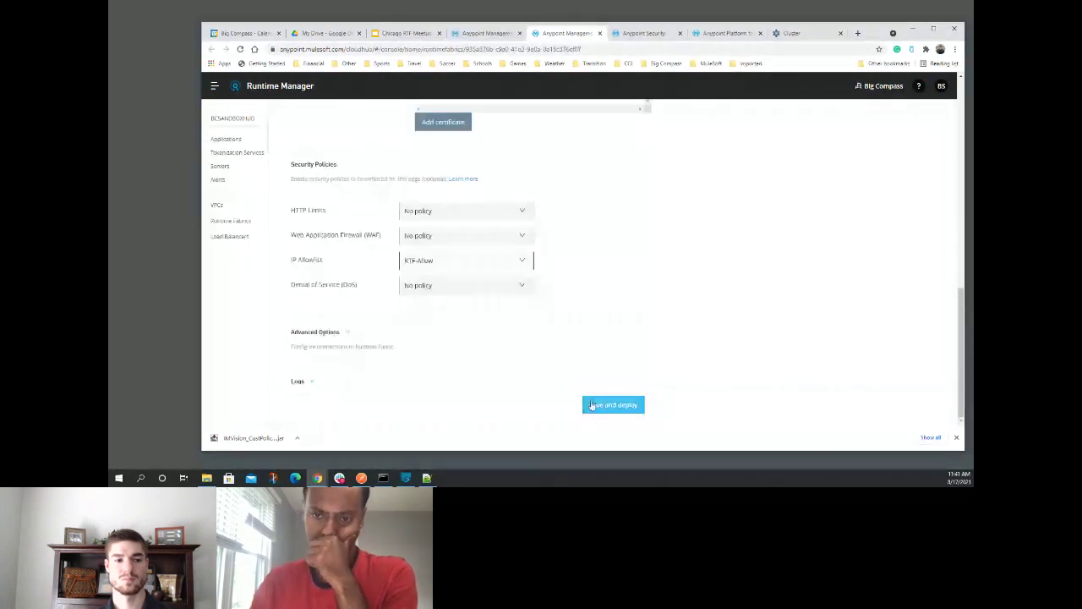
pyautogui.click(592, 405)
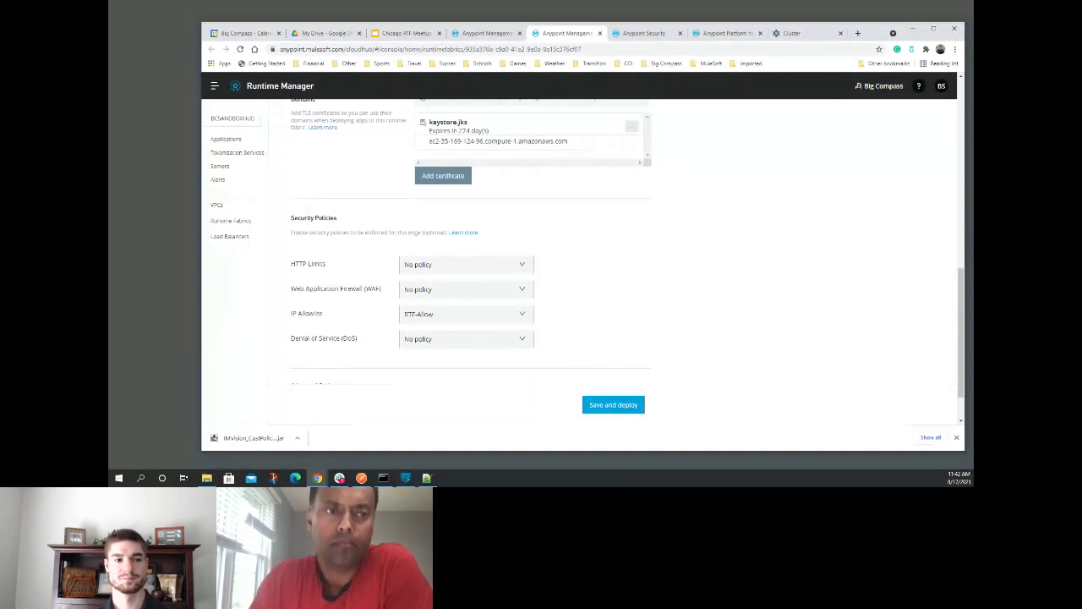
pyautogui.hotkey('alt', 'Tab')
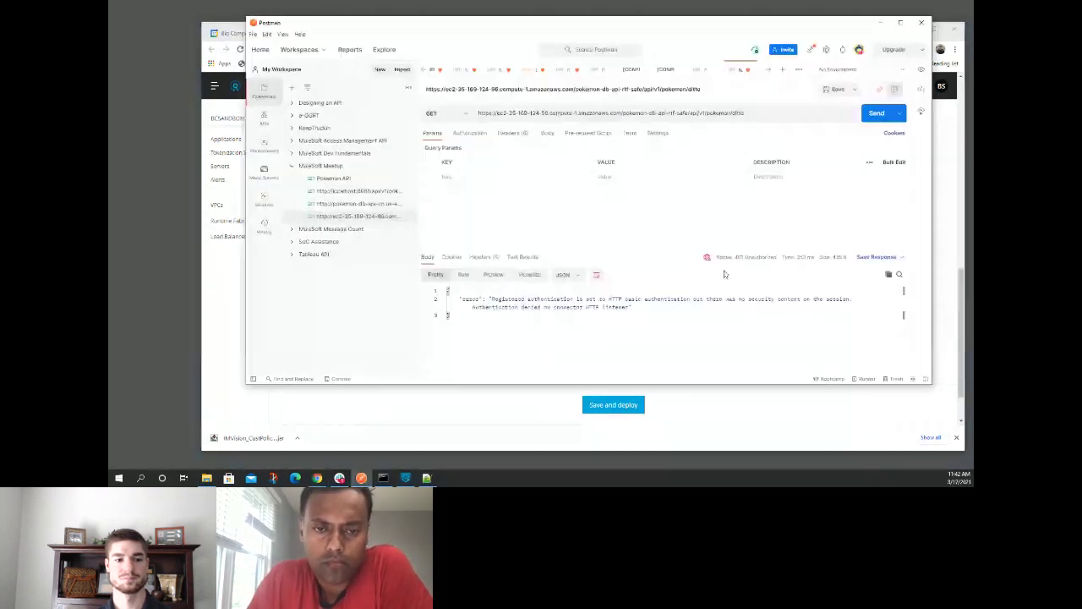
# - Resend the RTF ditto request (now ECONNRESET) and send the CloudHub pikachu request, which returns 401
pyautogui.click(877, 119)
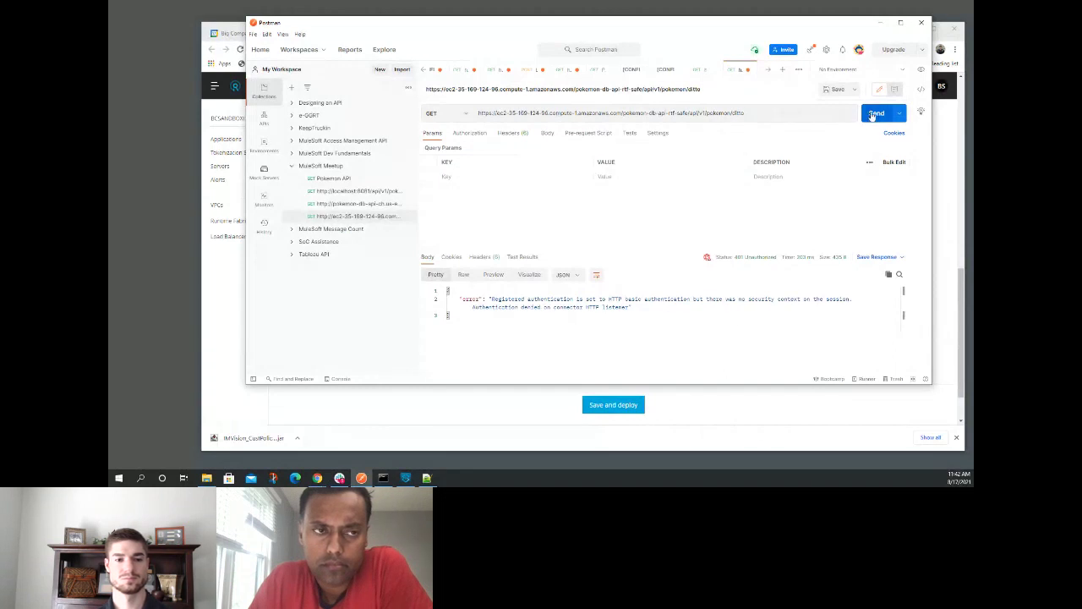
pyautogui.click(875, 114)
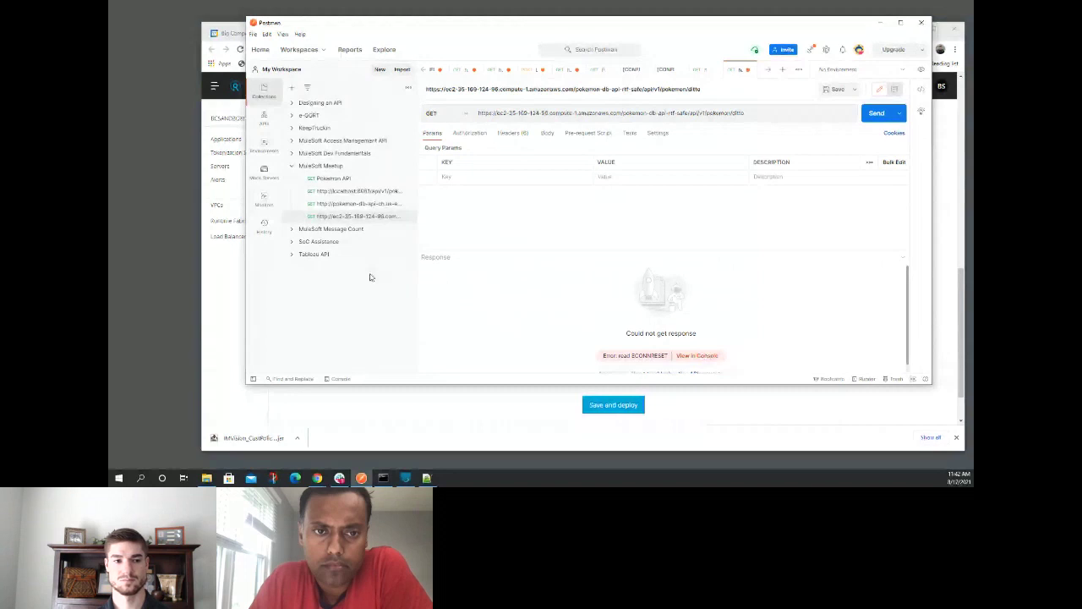
pyautogui.click(355, 203)
pyautogui.click(877, 113)
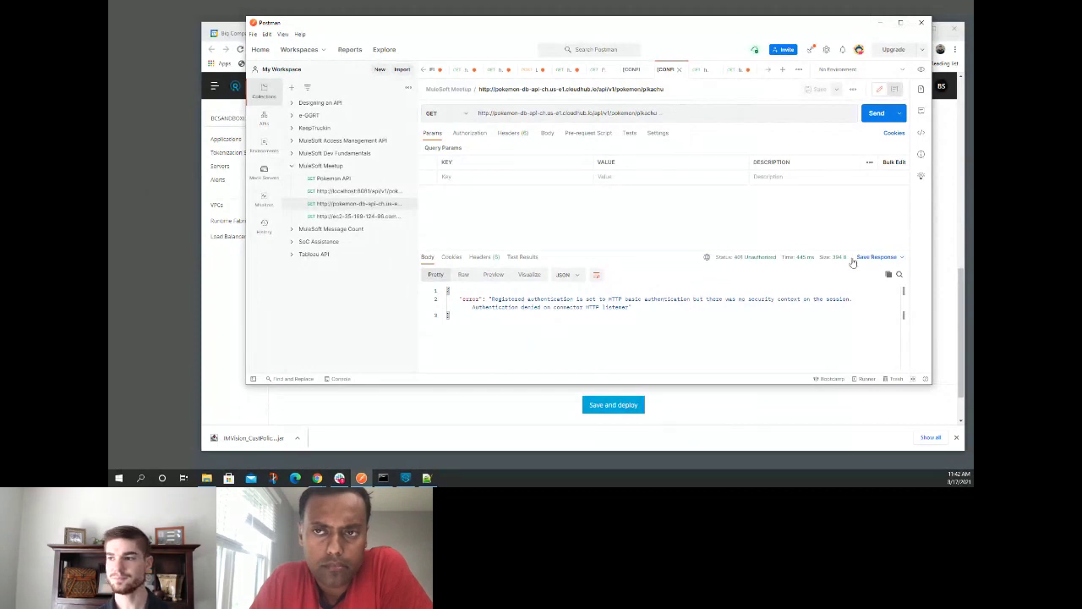
pyautogui.click(880, 23)
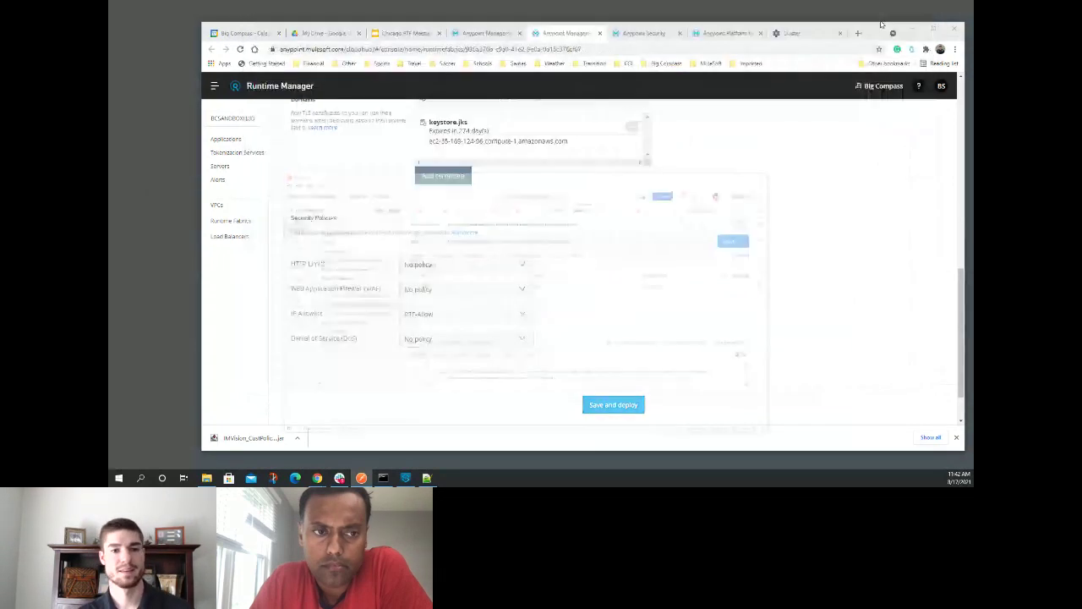
# - Present the Chicago RTF Meetup deck, advance to the Demo wrapup slide, and exit the slideshow
pyautogui.click(400, 33)
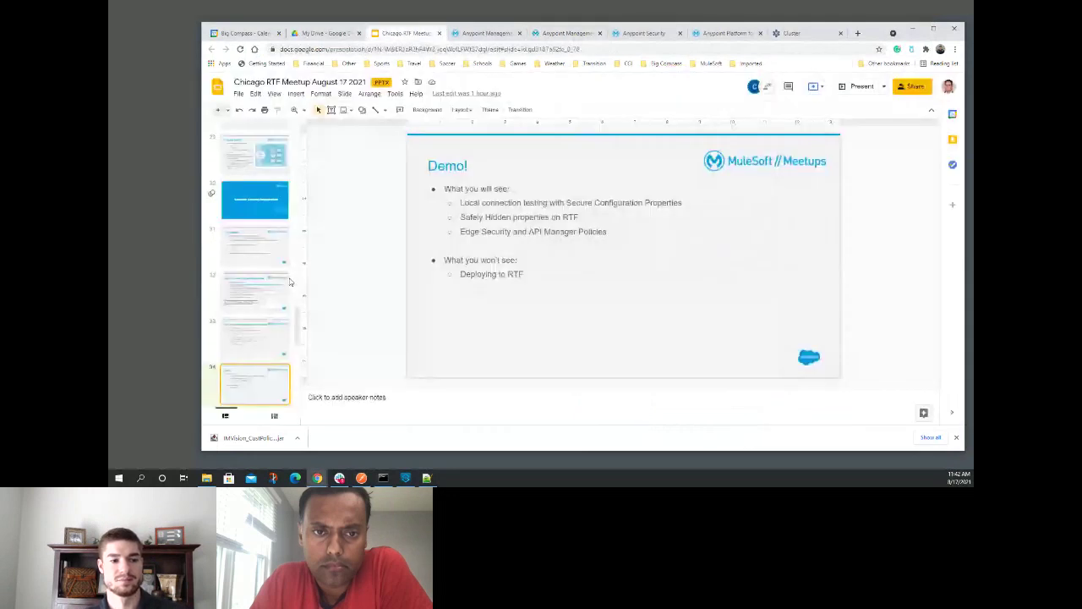
pyautogui.click(274, 93)
pyautogui.click(313, 110)
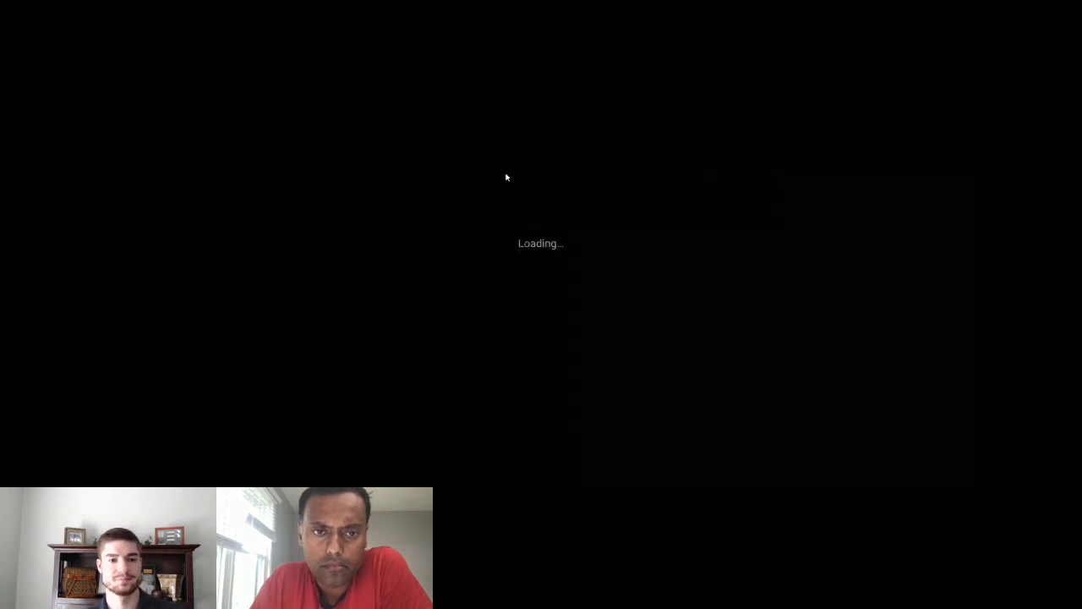
pyautogui.press('Right')
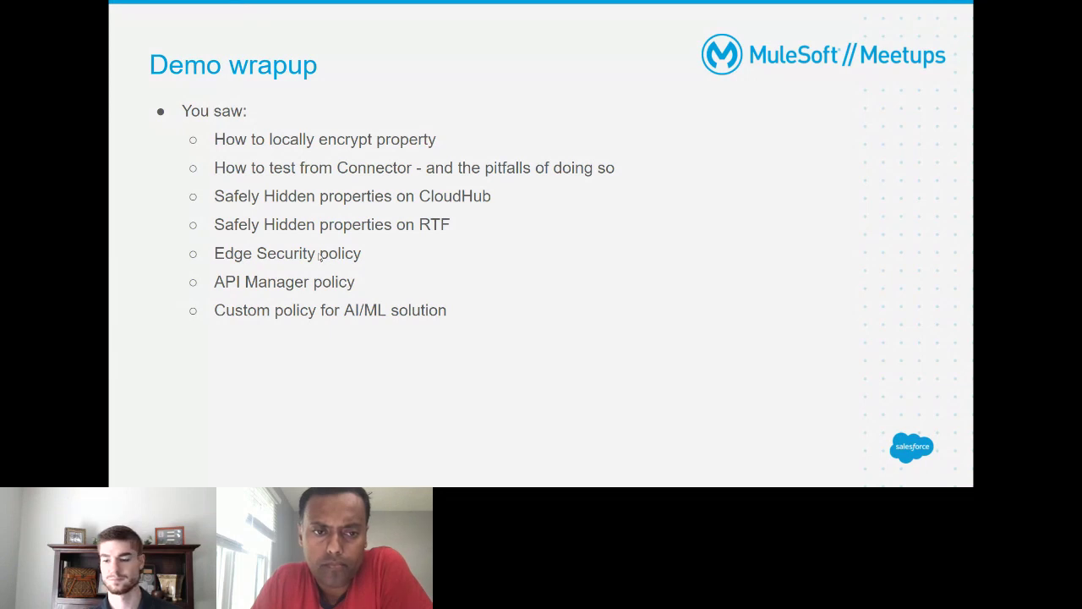
pyautogui.press('Escape')
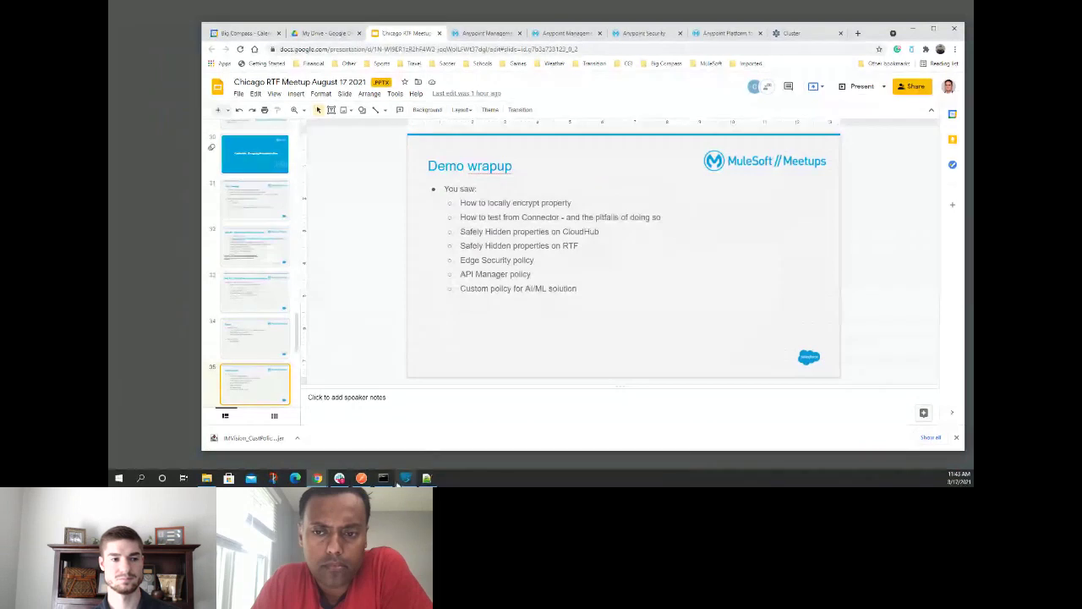
# - Return to Anypoint Studio and show the template.xml policy editor tab
pyautogui.click(404, 479)
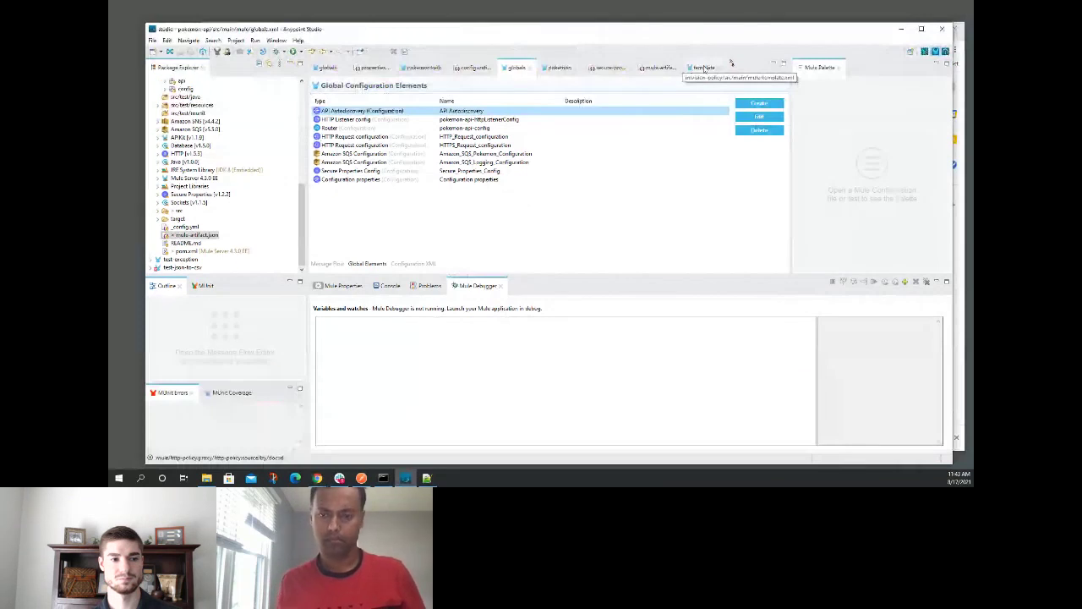
pyautogui.click(729, 66)
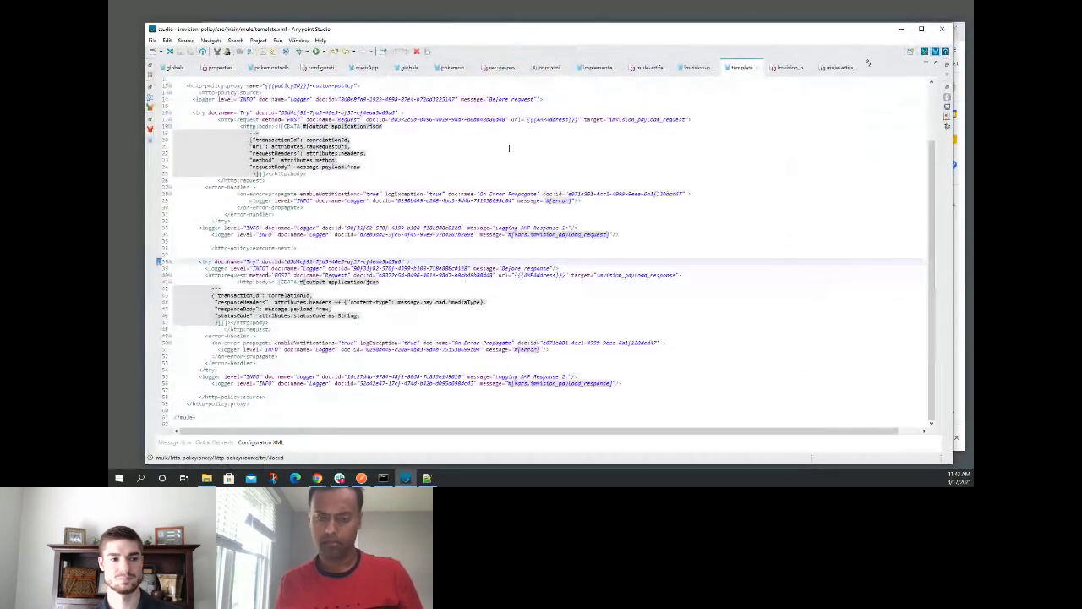